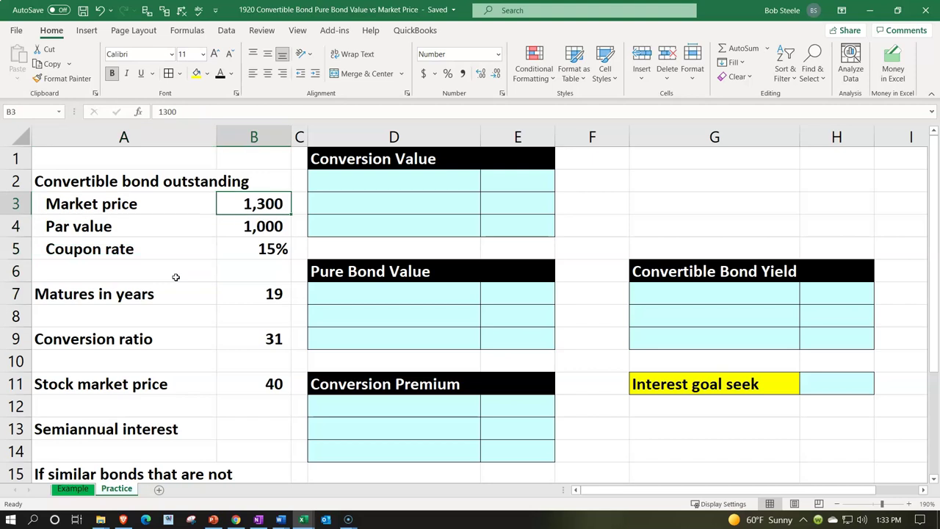
Review the bond's given data in column B, from market price to stock price, and the pure bond value question in rows 15 to 18.
key("Down")
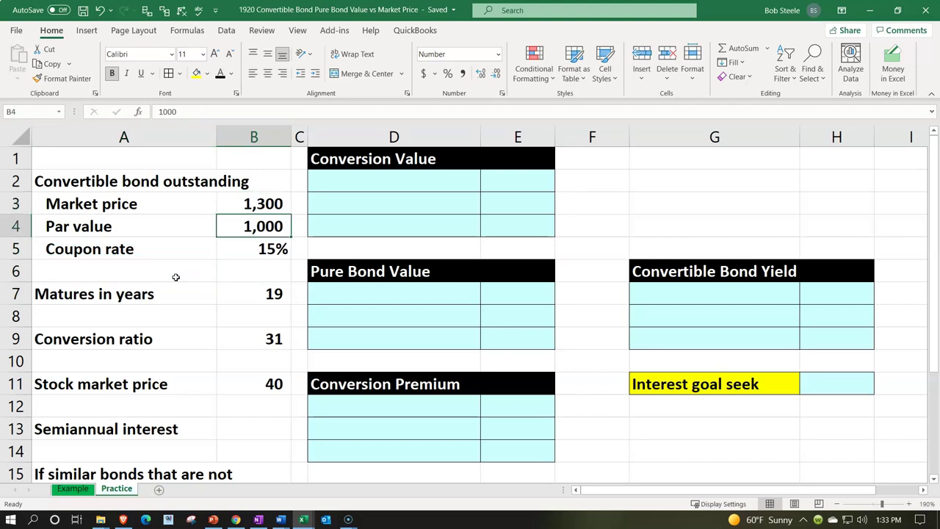
key("Down")
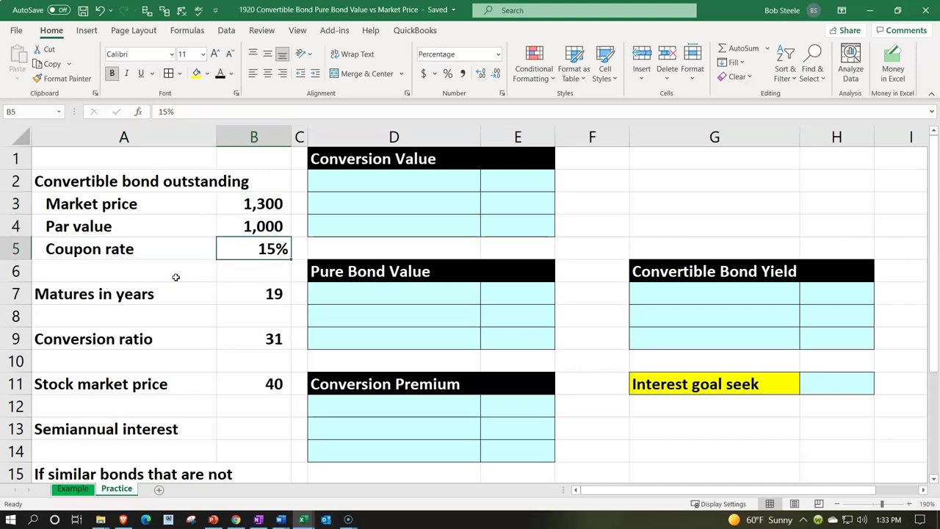
key("Down")
key("Down")
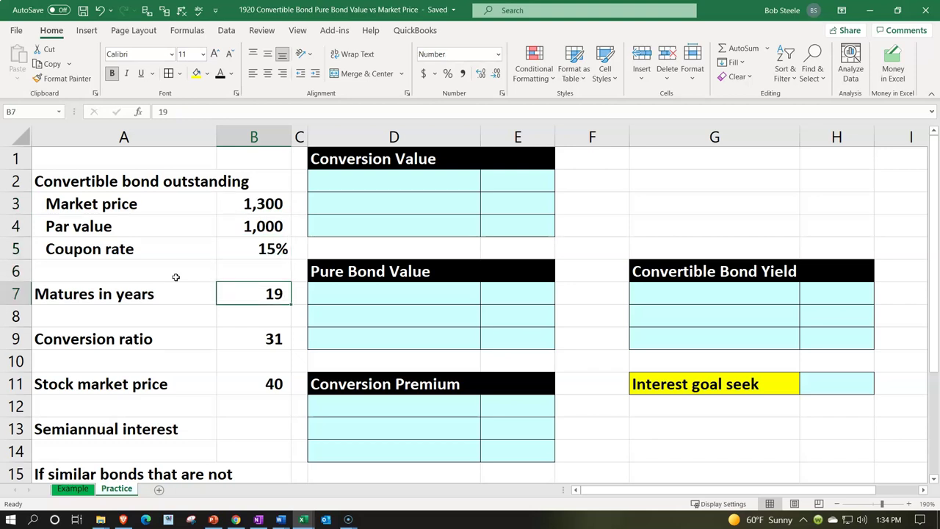
key("Down")
key("Down")
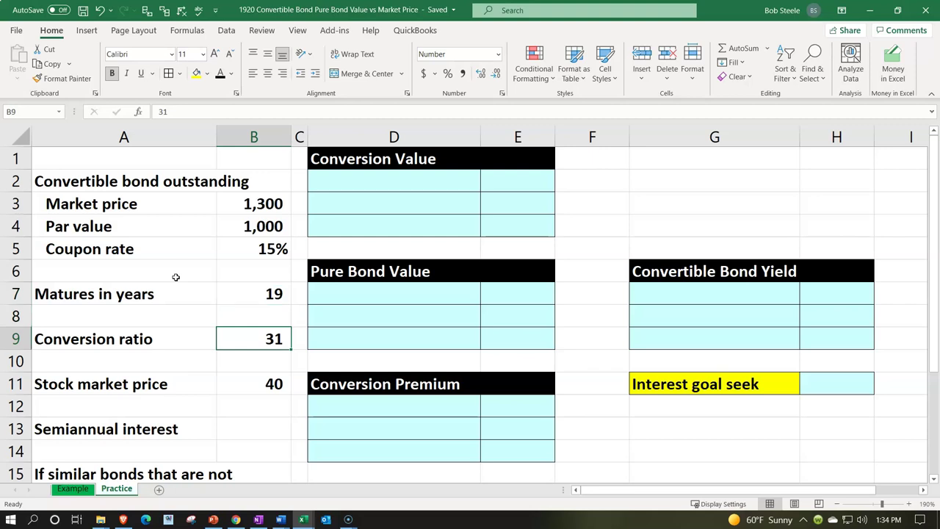
key("Down")
key("Down")
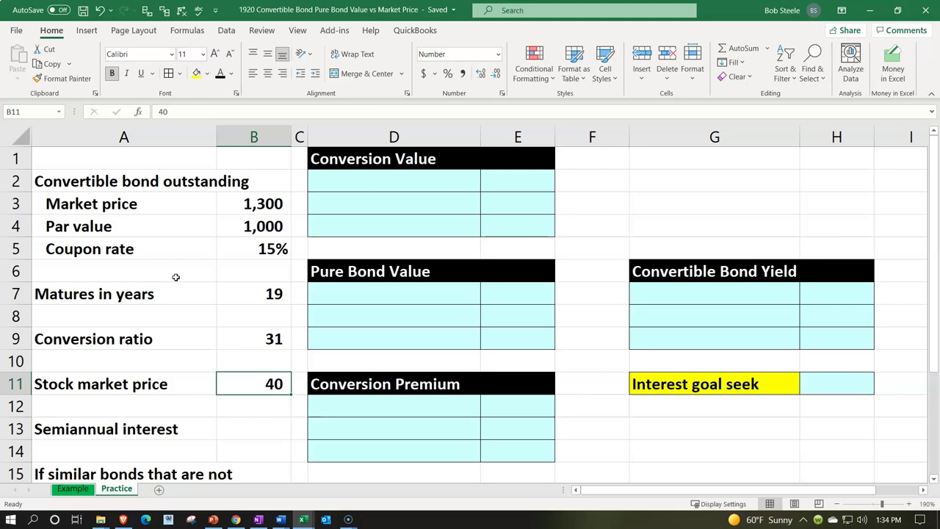
key("Down")
key("Down")
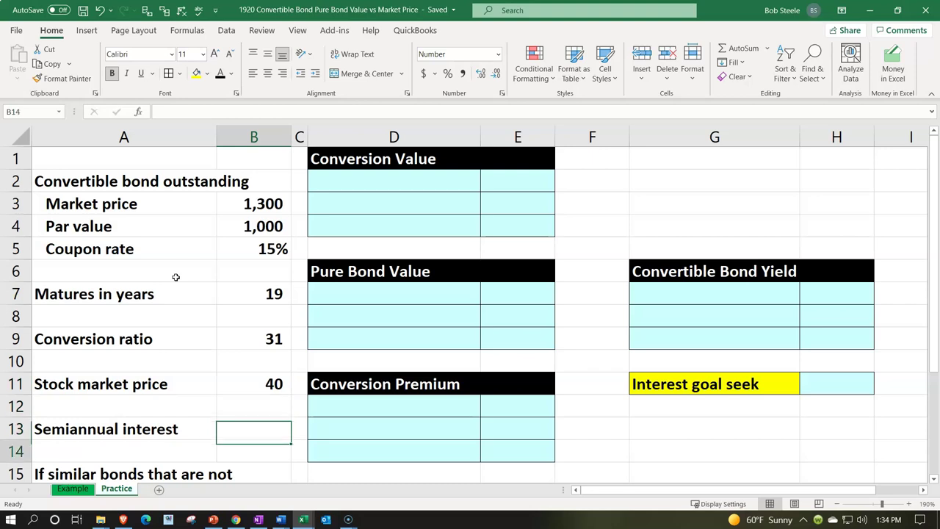
key("Down")
key("Down")
key("Down")
key("Down")
key("Down")
key("Down")
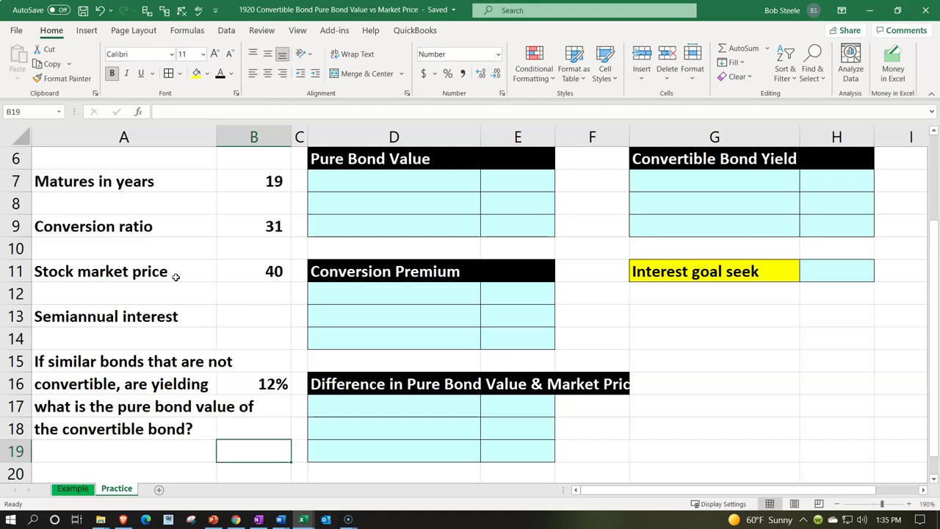
left_click(176, 276)
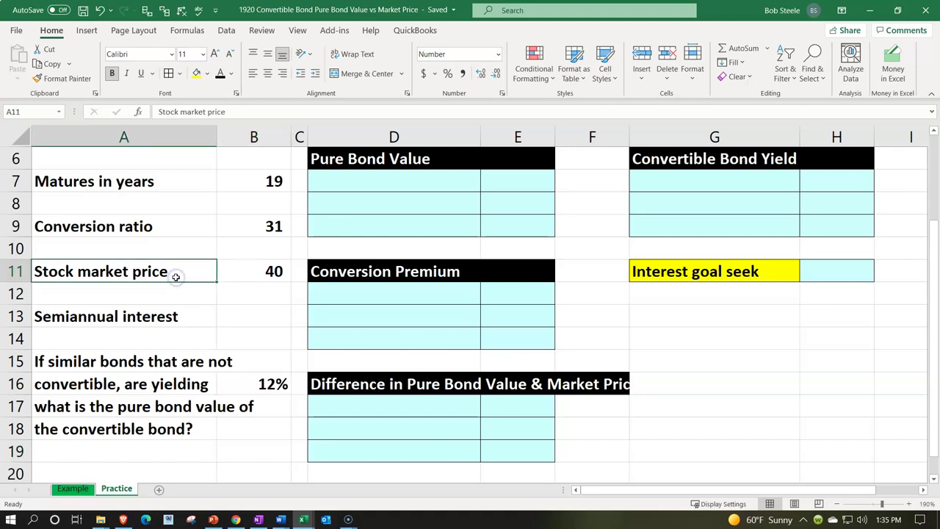
scroll(176, 276, "up", 2)
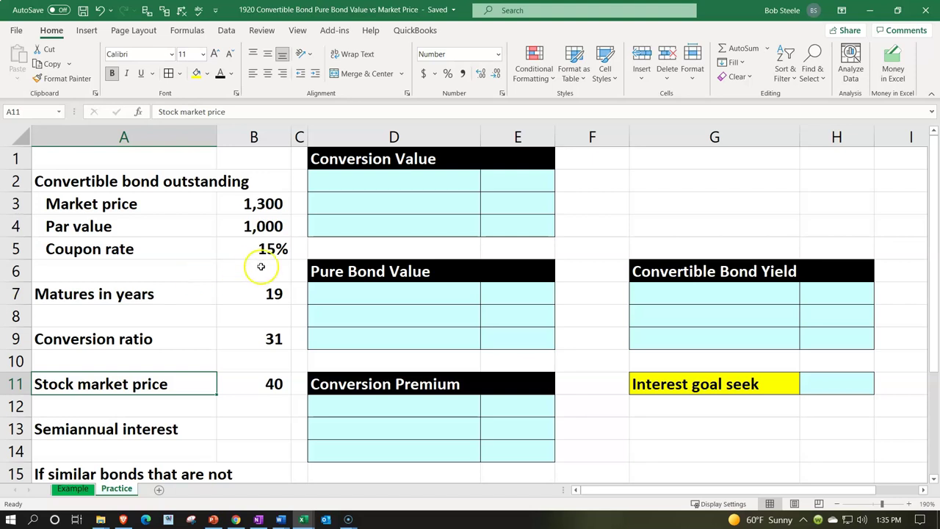
Link cell D2 of the Conversion Value table to the Conversion ratio label in A9.
left_click(391, 183)
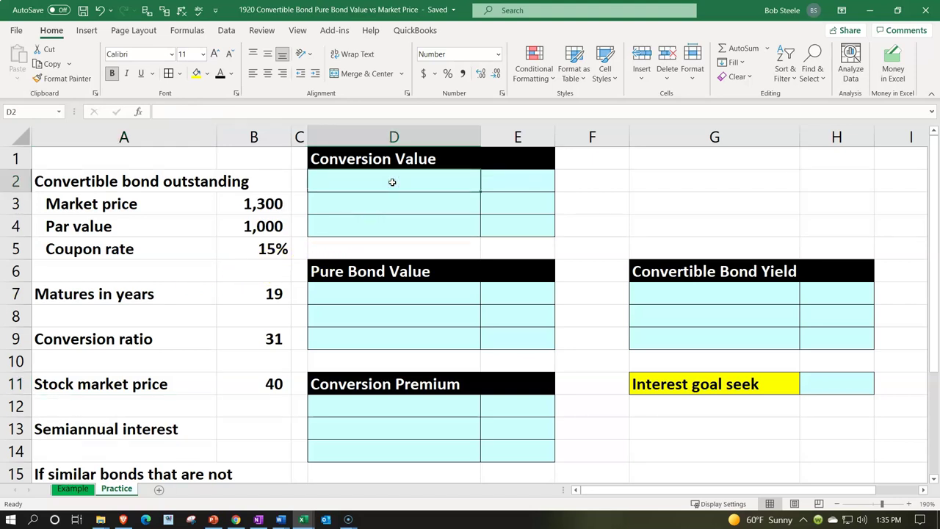
type("=")
key("Down")
key("Down")
key("Down")
key("Down")
key("Down")
key("Down")
key("Down")
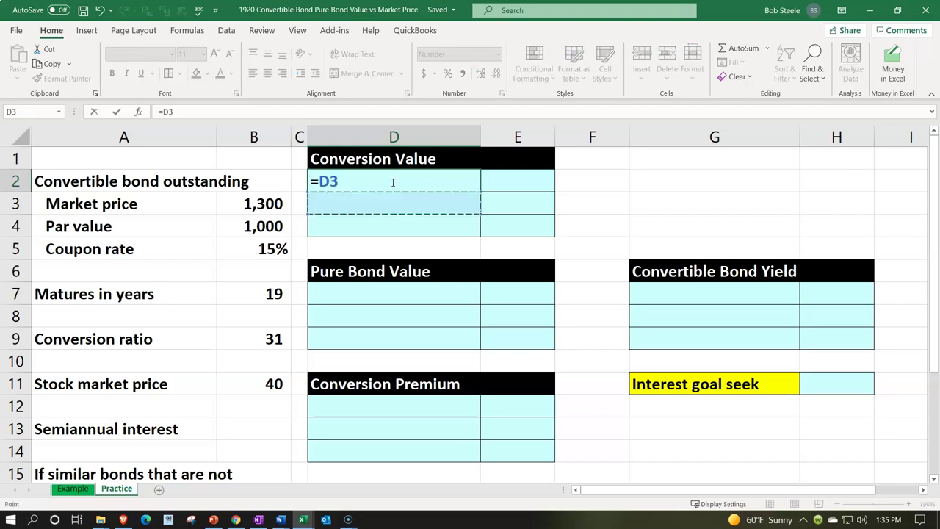
key("Left")
key("Left")
key("Left")
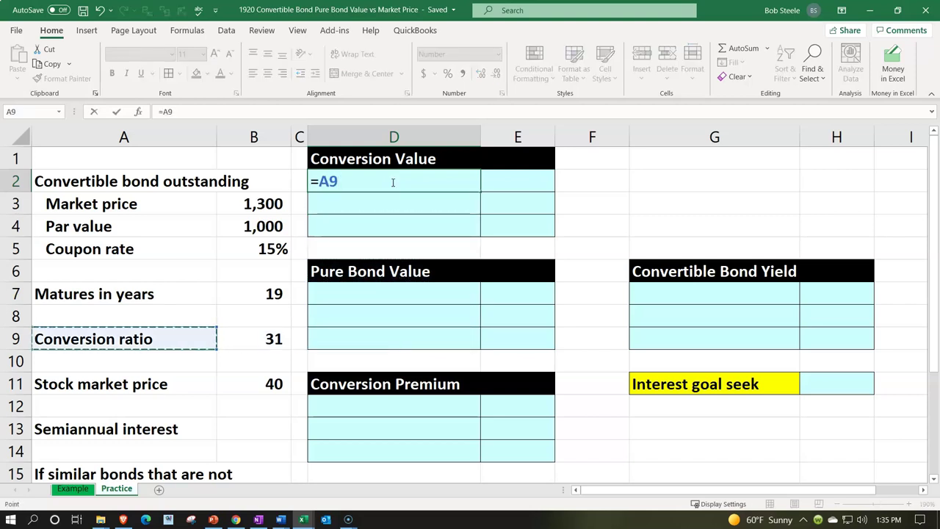
key("Return")
Link cell E2 of the Conversion Value table to the conversion ratio amount in B9.
key("Up")
key("Right")
type("=")
key("Down")
key("Down")
key("Down")
key("Down")
key("Down")
key("Down")
key("Left")
key("Left")
key("Left")
key("Down")
key("Return")
key("Left")
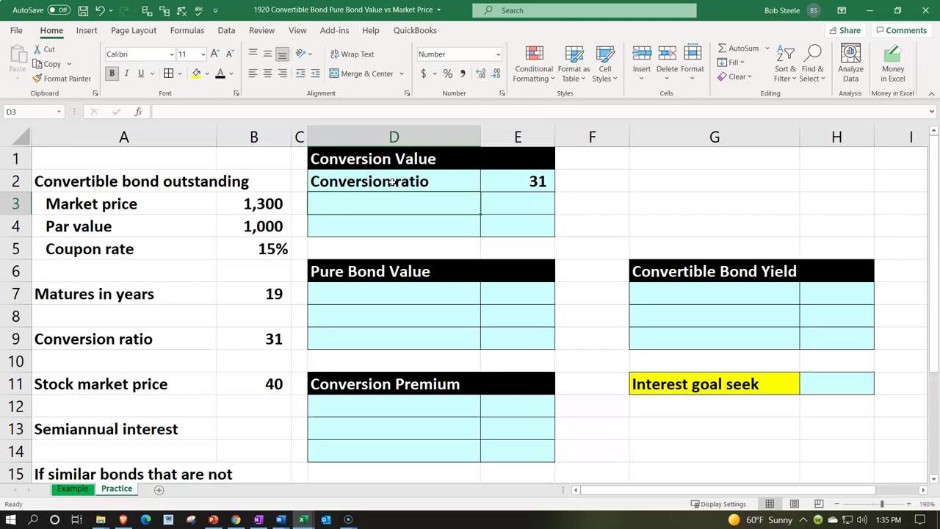
Link cell D3 of the Conversion Value table to the Stock market price label in A11.
type("=")
key("Right")
key("Right")
key("Right")
key("Down")
key("Left")
key("Left")
key("Left")
key("Left")
key("Down")
key("Down")
key("Down")
key("Down")
key("Down")
key("Down")
key("Down")
key("Left")
key("Left")
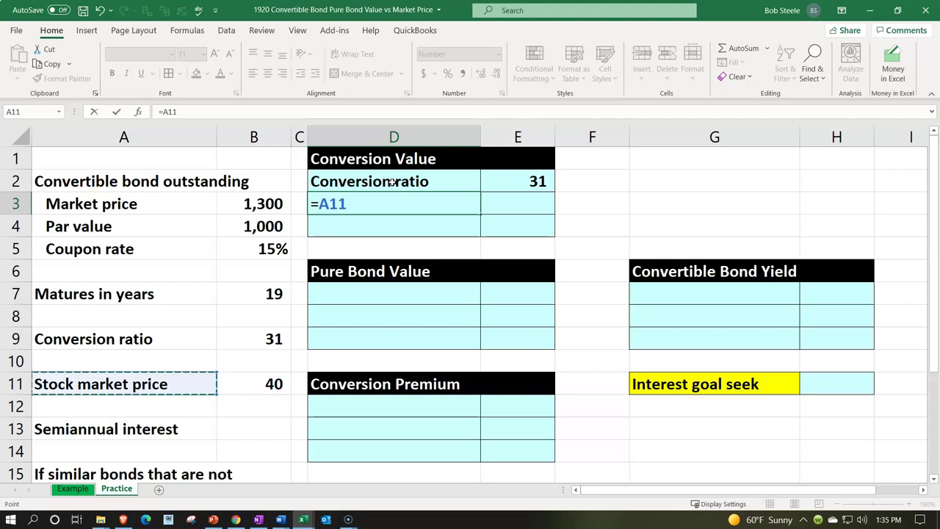
key("Tab")
Link cell E3 to the stock market price amount with the formula =+B11.
type("+")
key("Down")
key("Down")
key("Down")
key("Down")
key("Down")
key("Down")
key("Down")
key("Down")
key("Left")
key("Left")
key("Left")
key("Return")
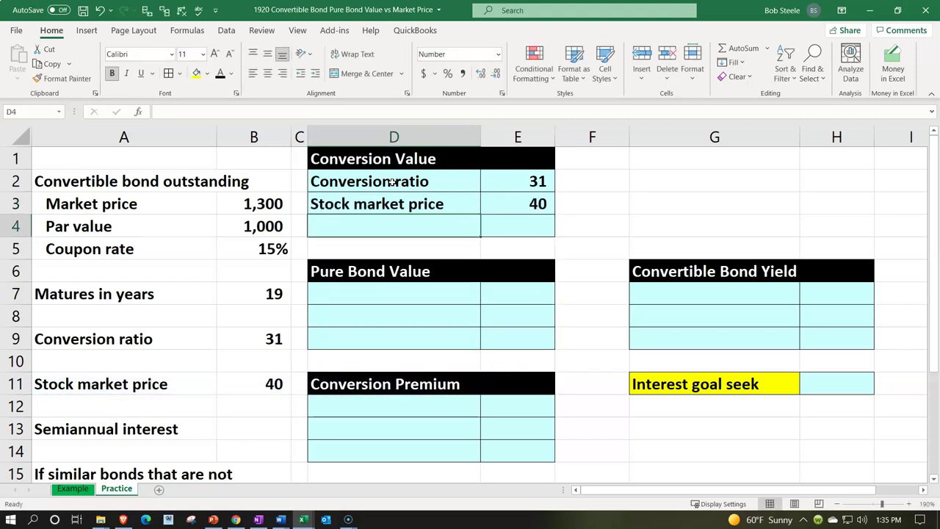
Enter the label "Conversion value" in D4 as the table's final row.
type("c")
key("BackSpace")
key("BackSpace")
type("Conversion value")
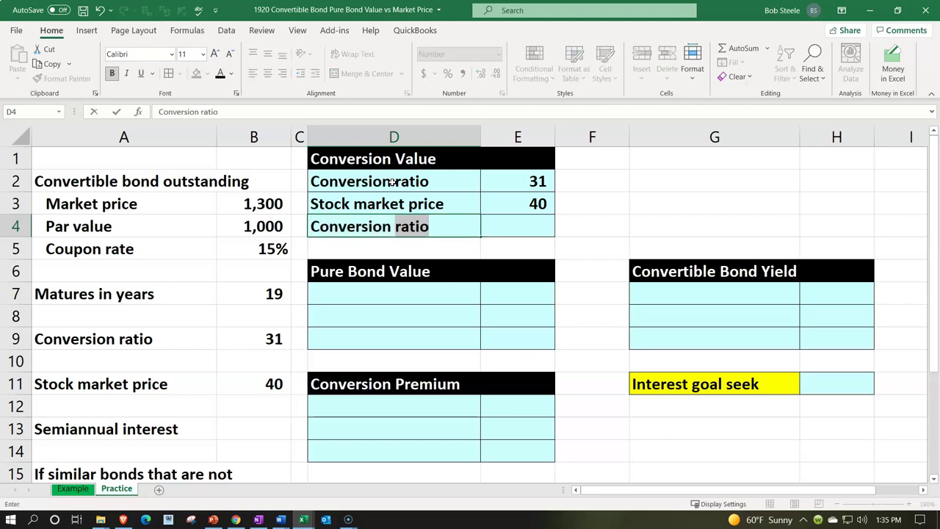
key("Tab")
Calculate the conversion value in E4 by multiplying the conversion ratio in E2 by the stock market price in E3.
type("=")
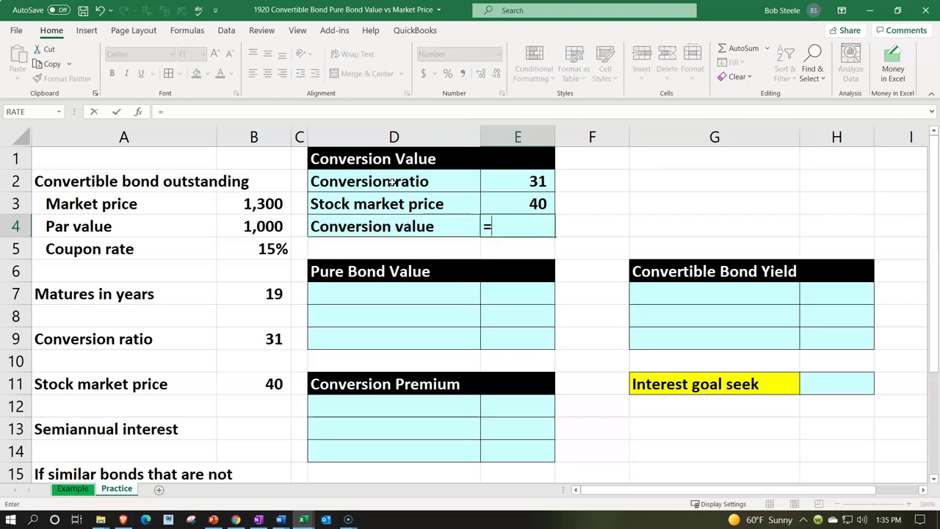
key("Up")
key("Up")
type("*")
key("Up")
key("Return")
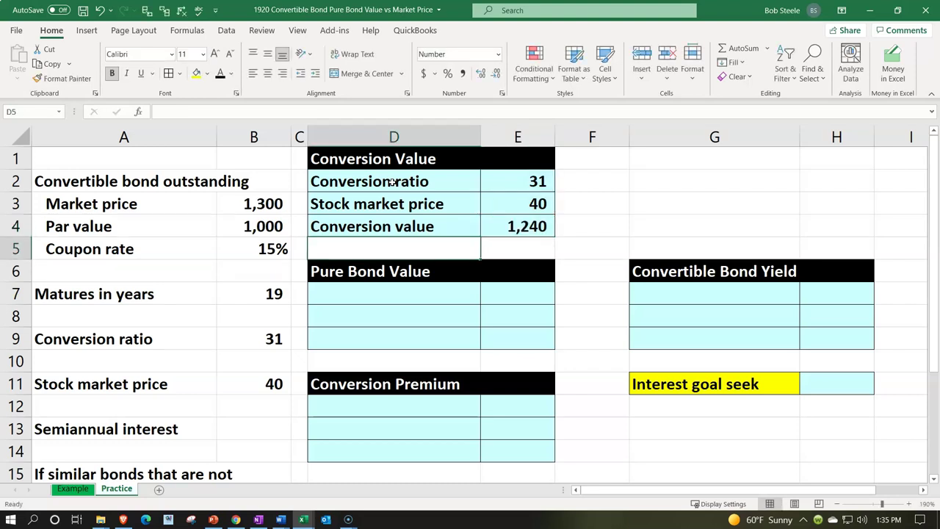
Underline the stock market price amount in E3.
left_click(520, 202)
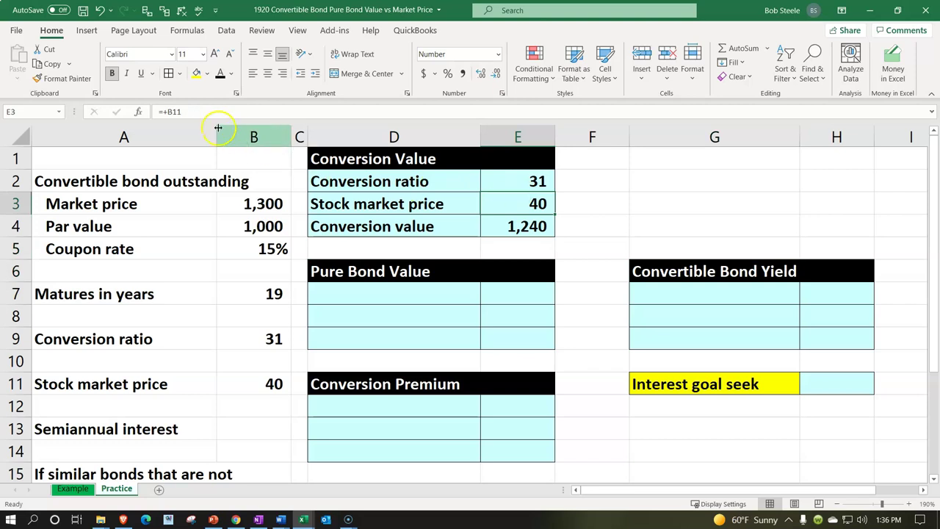
left_click(141, 72)
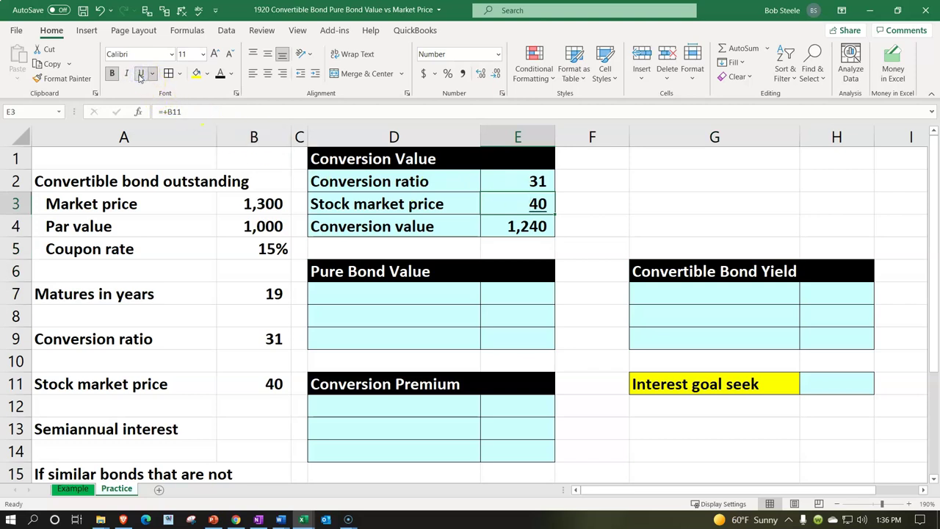
left_click(279, 204)
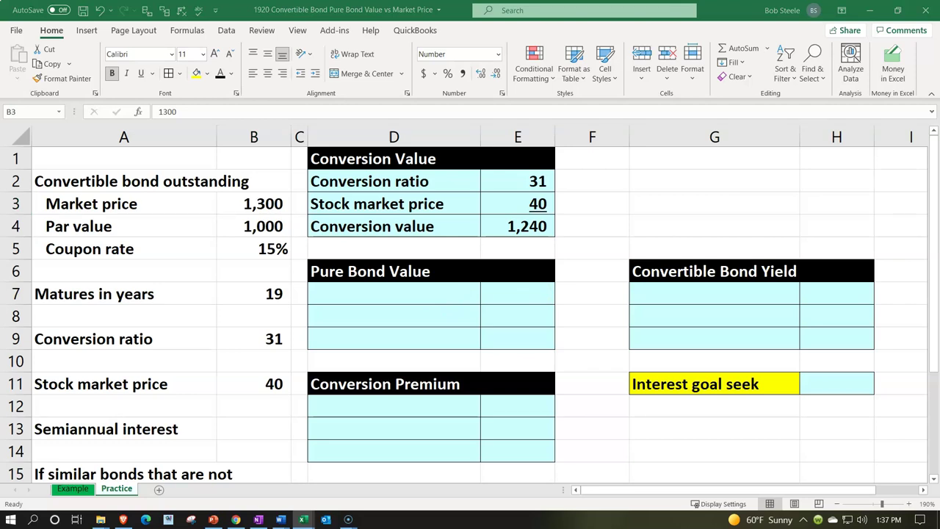
Fill D7:D9 of the Pure Bond Value table with "PV interest payments", "PV of face amount" and "Pure bond value".
left_click(399, 297)
type("PV interest payments PV of face amount Pure bond value")
left_click(290, 360)
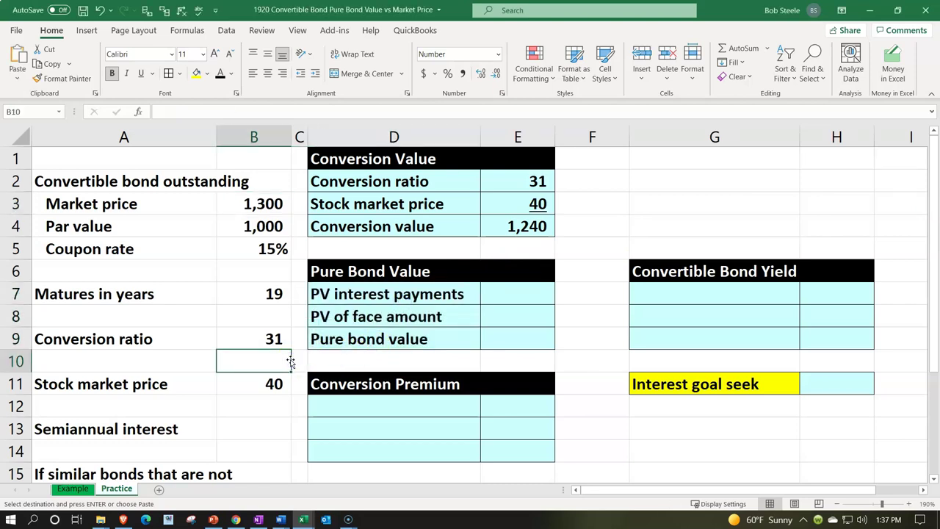
Check the yield on similar non-convertible bonds in B16.
left_click(292, 358)
scroll(292, 358, "down", 2)
left_click(289, 365)
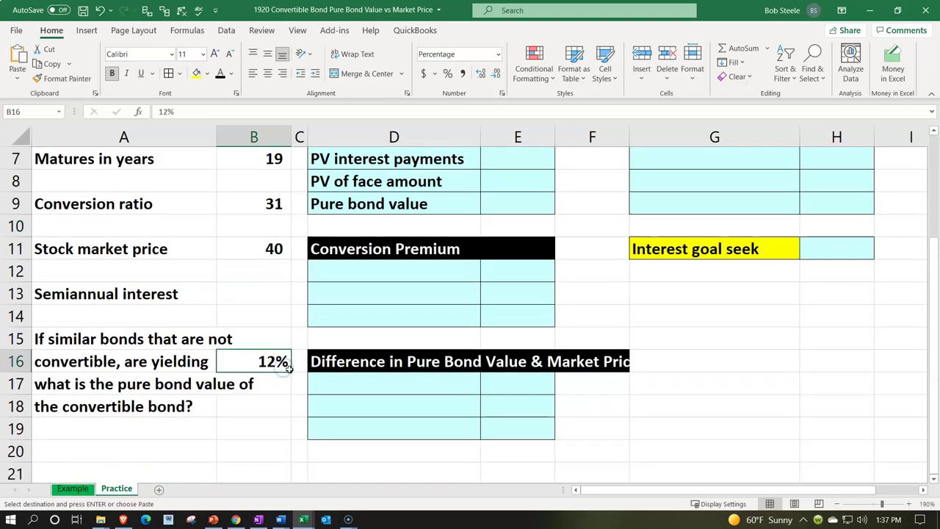
left_click_drag(289, 367, 287, 378)
scroll(287, 378, "up", 2)
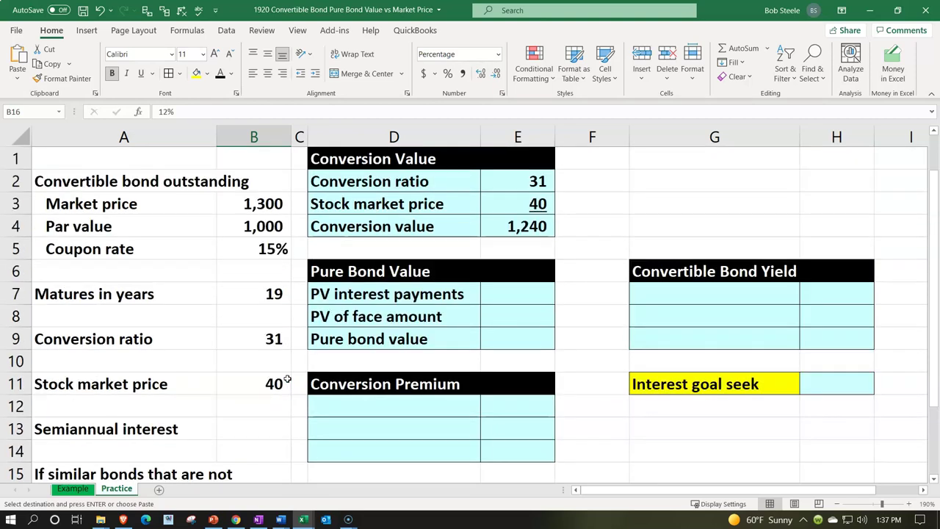
Calculate the present value of the interest payments in E7 with -PV, using rate B16/2, periods B7*2 and payment B4*B5/2.
left_click(514, 299)
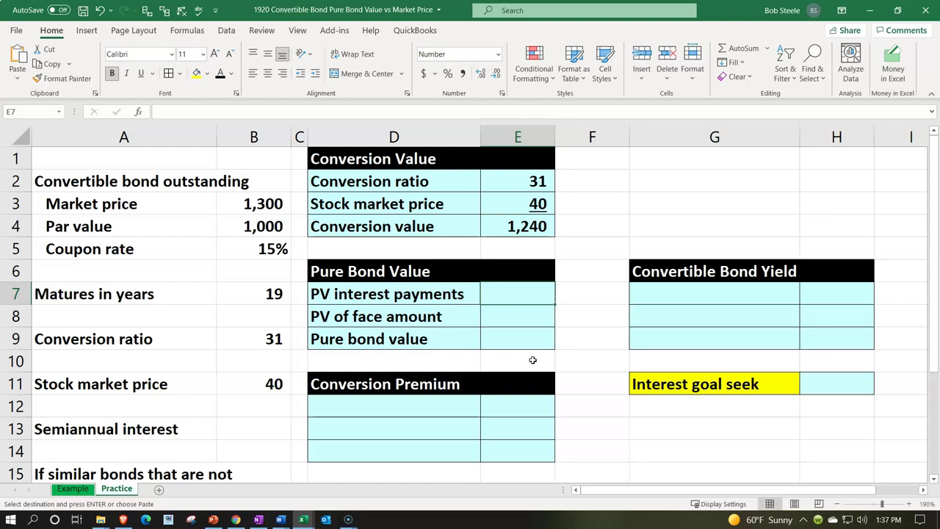
type("-")
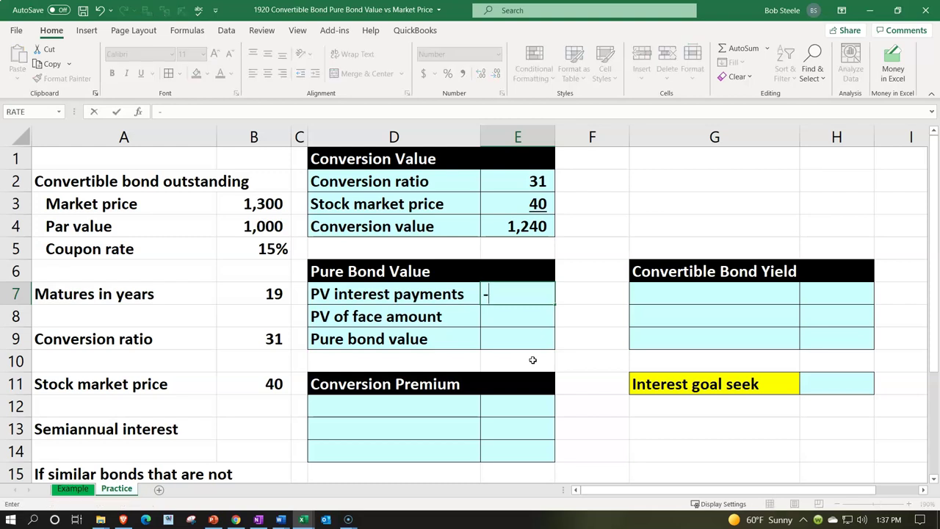
type("pv(")
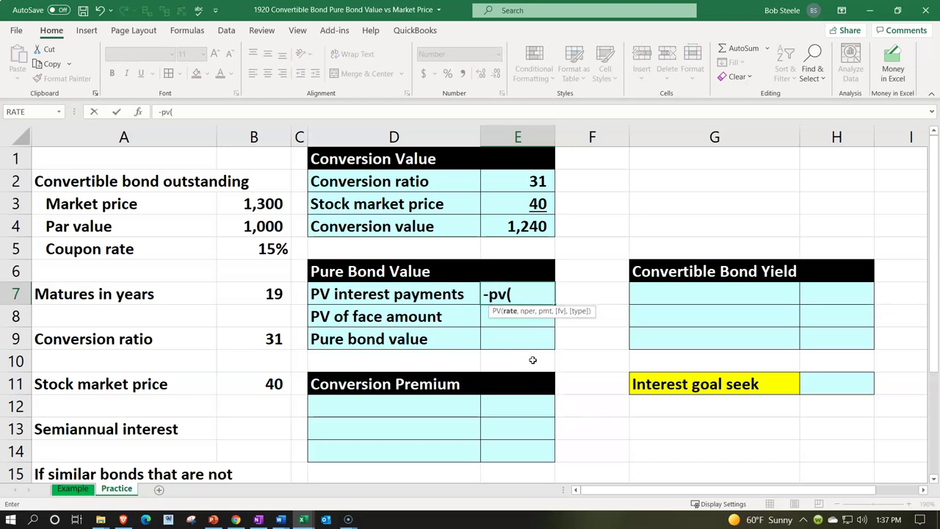
scroll(533, 360, "down", 2)
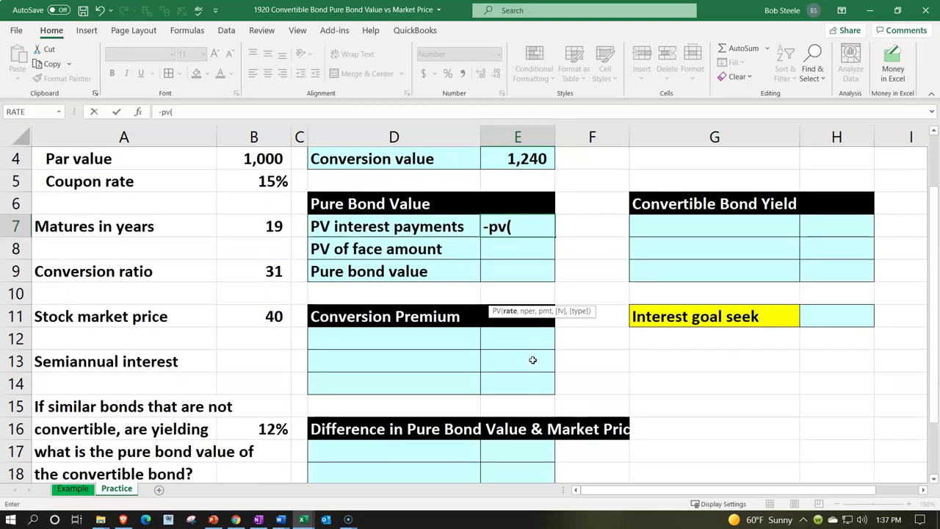
left_click(271, 362)
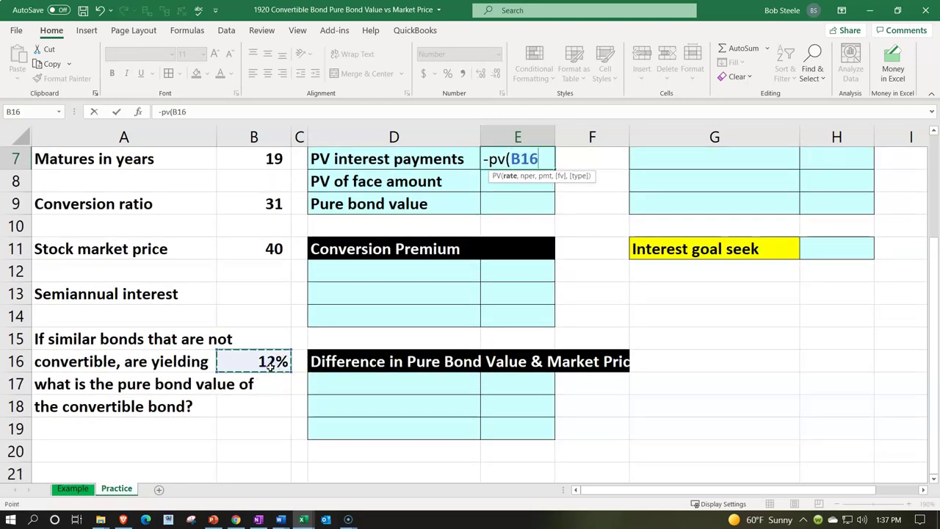
type("/2")
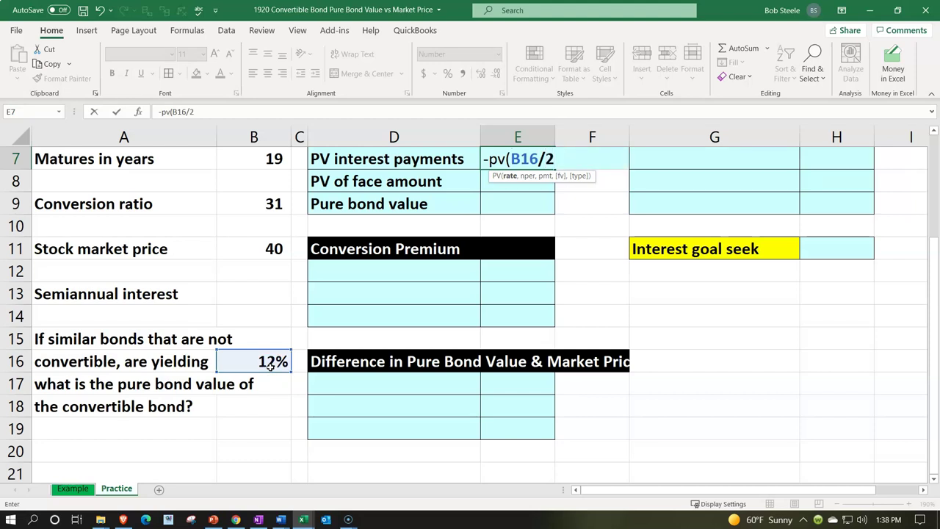
type(",")
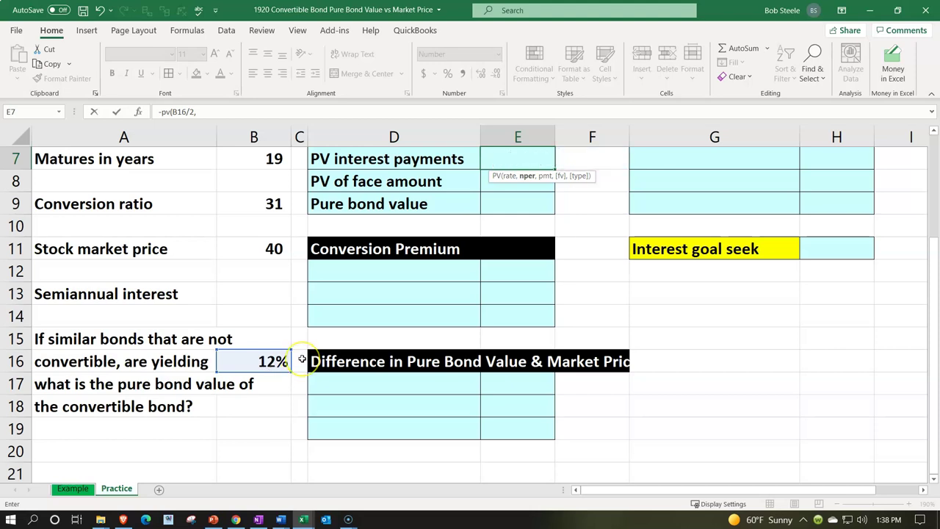
scroll(303, 357, "up", 2)
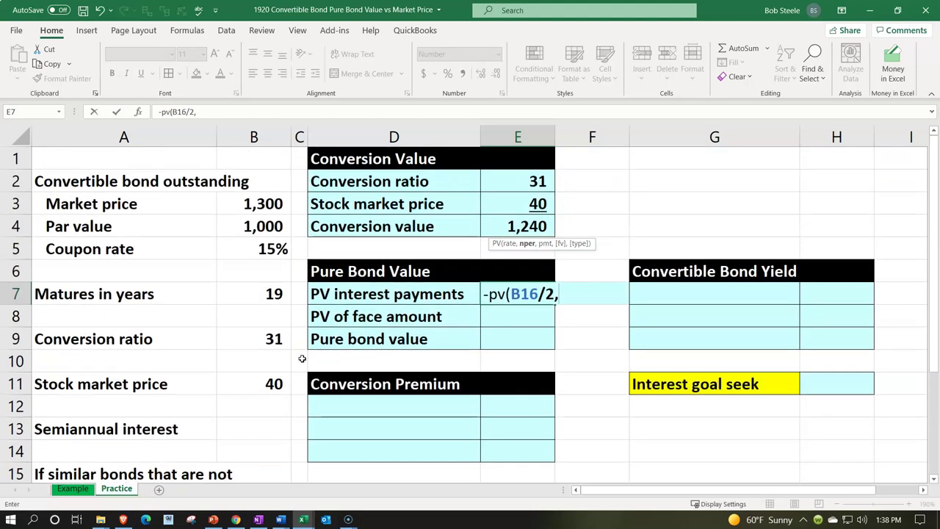
left_click(268, 293)
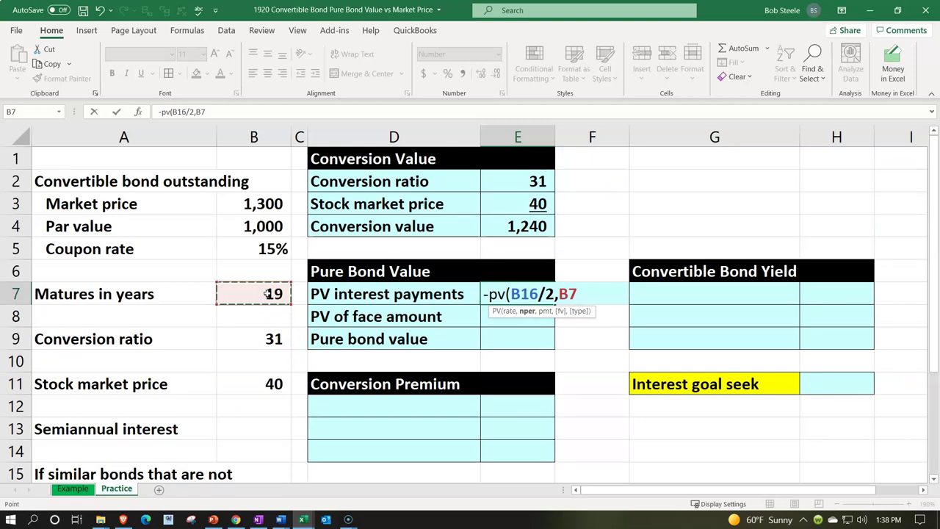
type("*2,")
left_click(250, 232)
type("*")
left_click(249, 247)
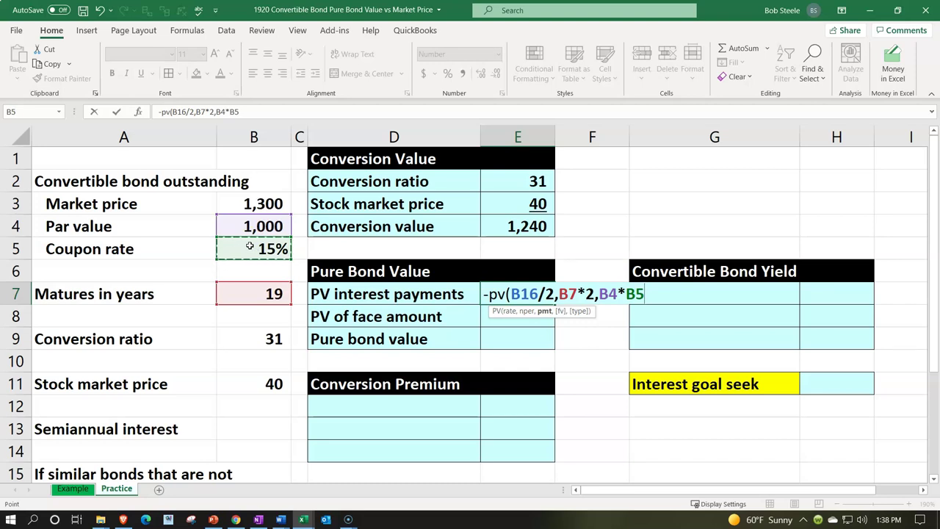
type("/2")
key("Return")
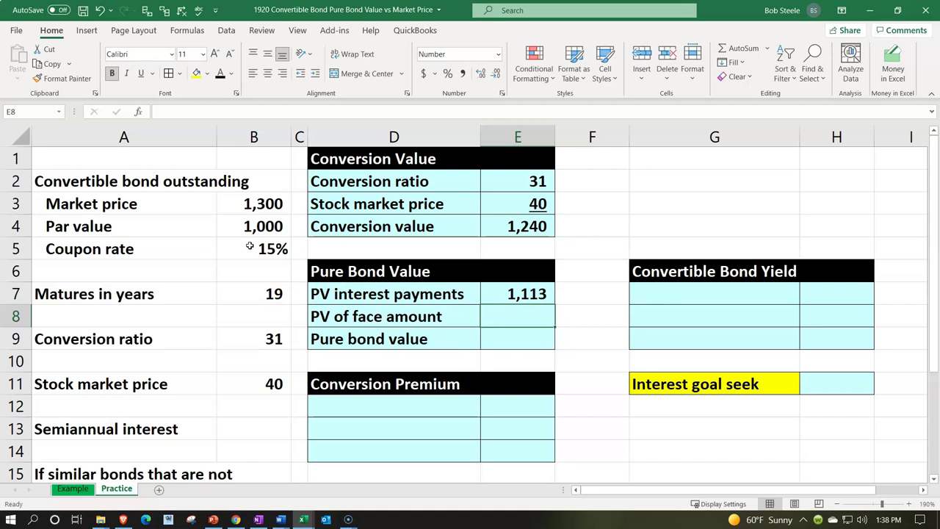
Calculate the present value of the face amount in E8 with -PV, using rate B16/2, periods B7*2, no payment and future value B4.
key("Up")
key("Down")
type("-pv(")
key("Down")
key("Down")
key("Down")
key("Down")
key("Down")
key("Down")
key("Down")
key("Down")
key("Down")
key("Down")
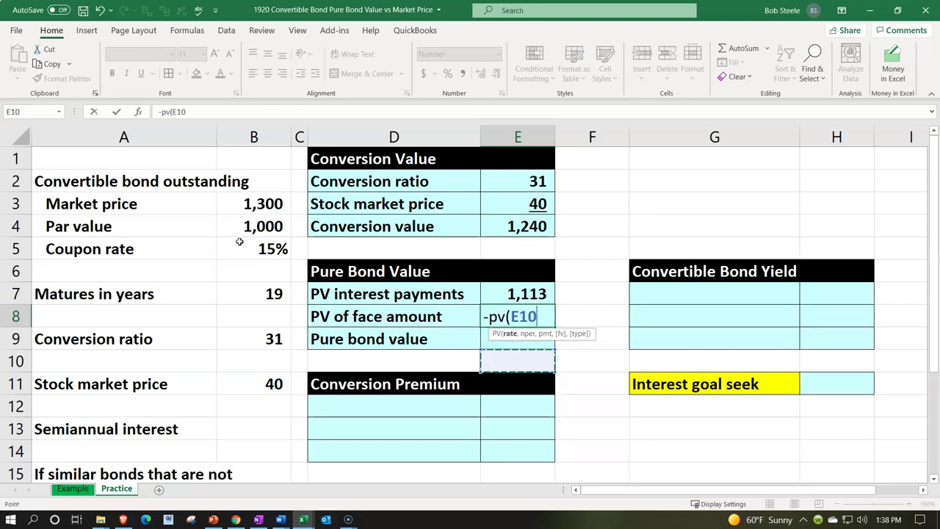
key("Left")
key("Left")
key("Left")
key("Up")
key("Up")
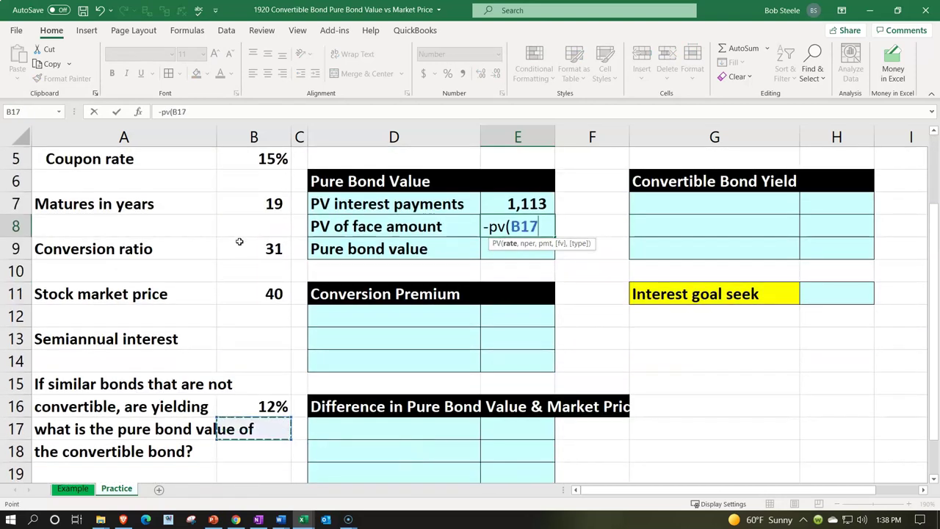
type("/2,")
key("Left")
key("Left")
key("Left")
key("Up")
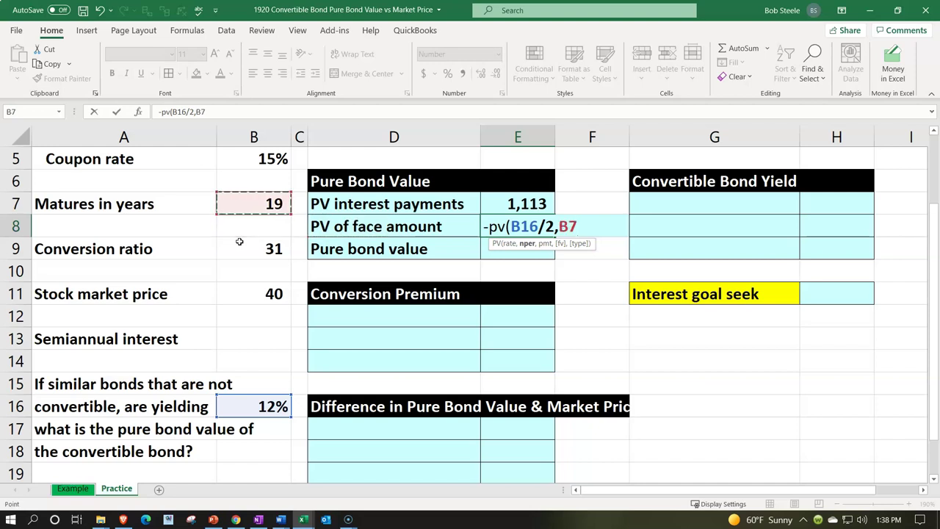
type("*2")
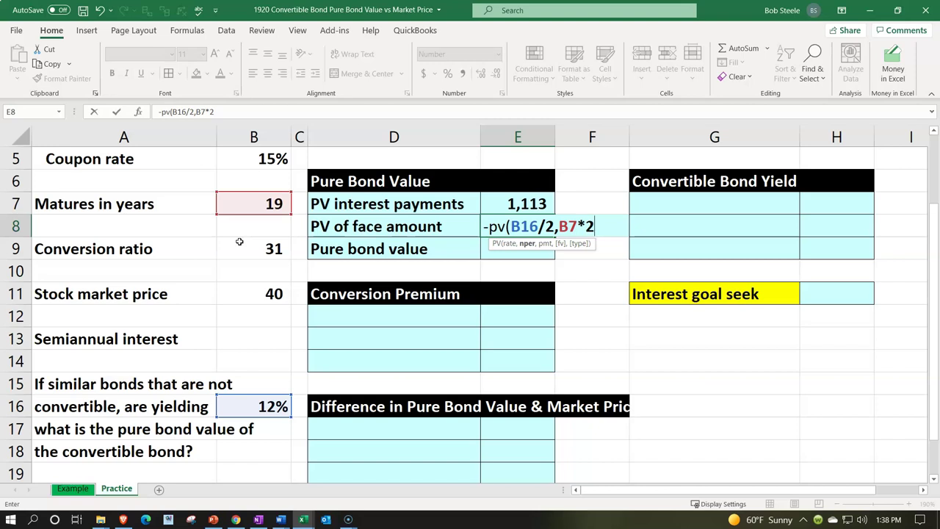
type(",,")
scroll(240, 241, "up", 1)
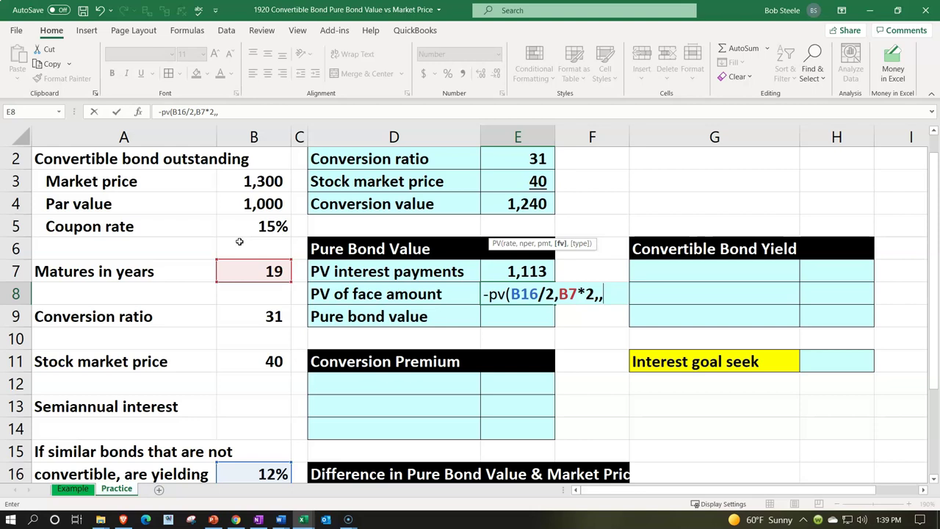
left_click(238, 209)
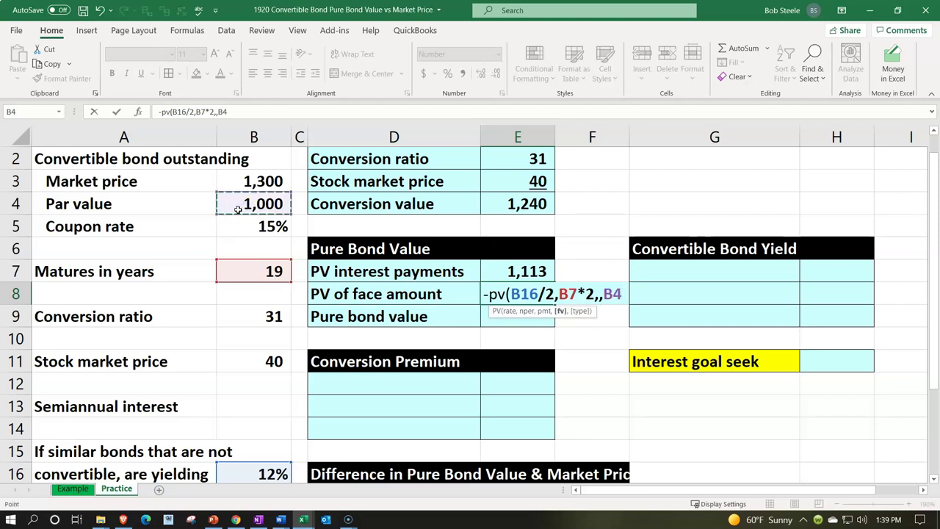
key("Return")
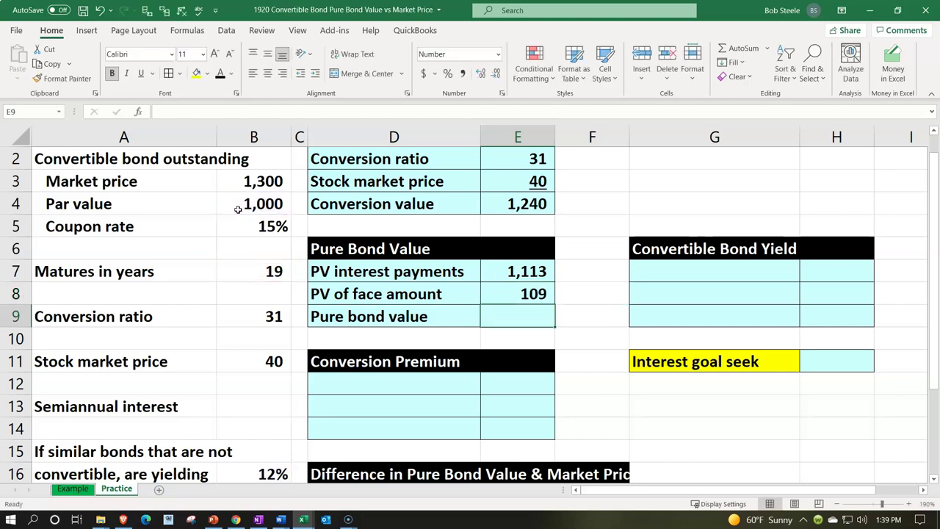
Calculate the pure bond value in E9 as the sum of E7:E8.
type("=sum(")
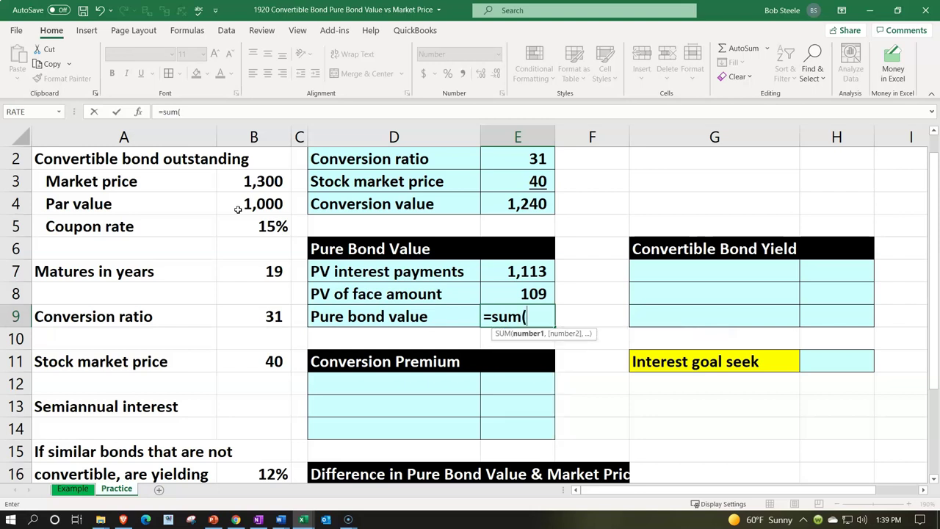
key("Up")
key("shift+Up")
key("Return")
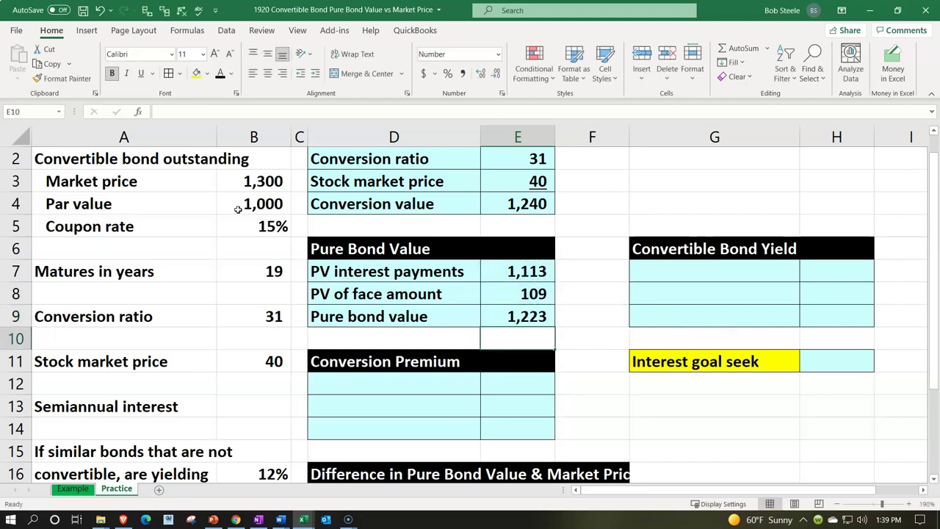
Format the Pure Bond Value amounts in E7:E9 to show two decimal places.
left_click_drag(505, 267, 508, 312)
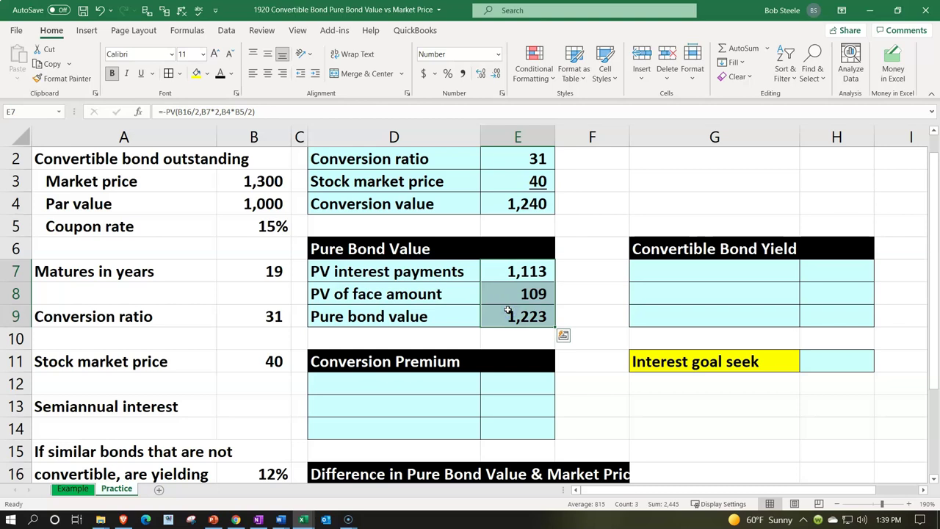
left_click(481, 73)
left_click(481, 73)
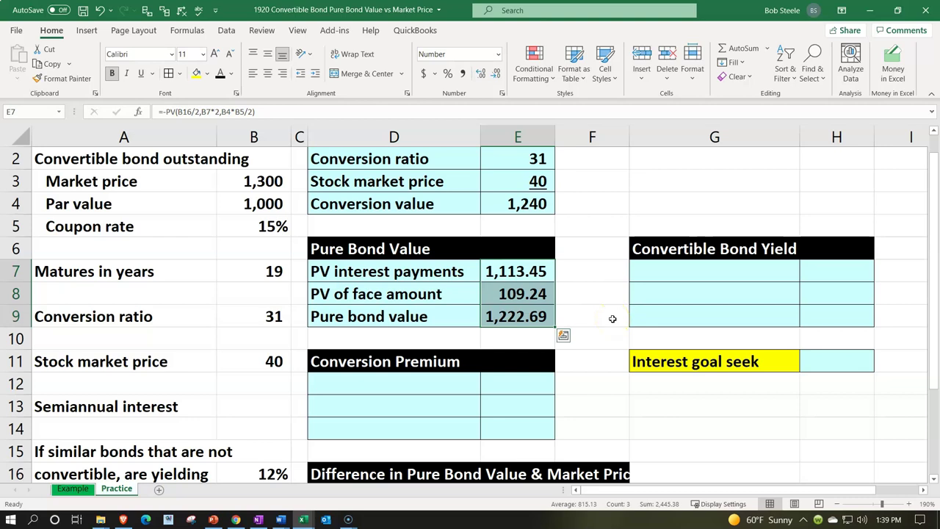
left_click(619, 358)
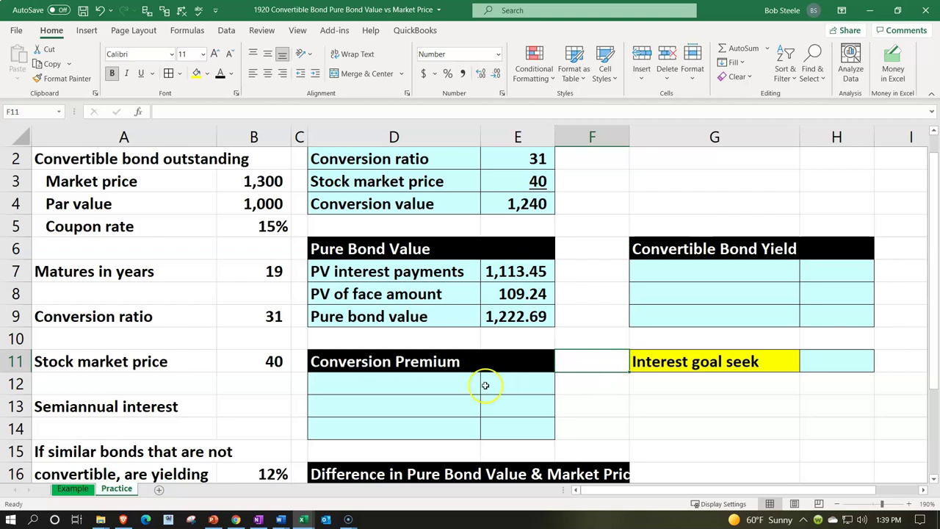
Label D12 of the Conversion Premium table "Bond market price" and link E12 to the market price in B3.
left_click(420, 386)
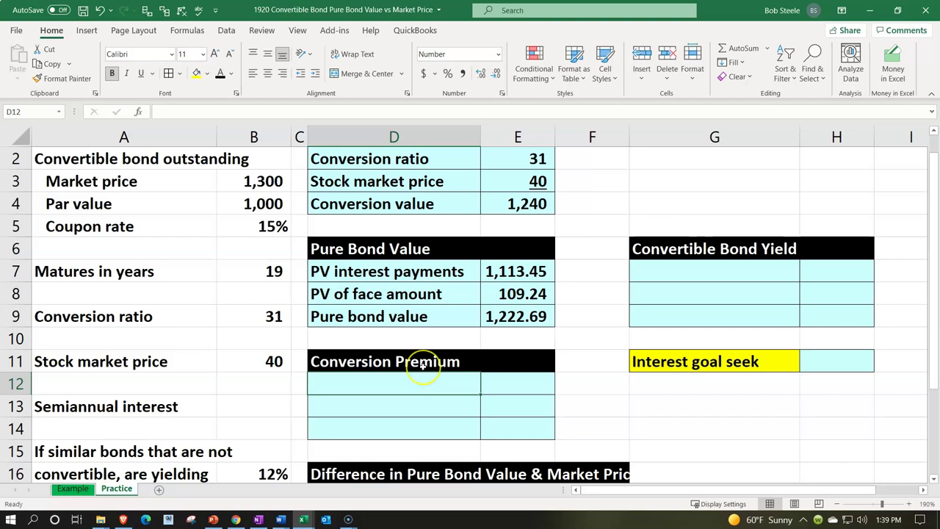
type("=")
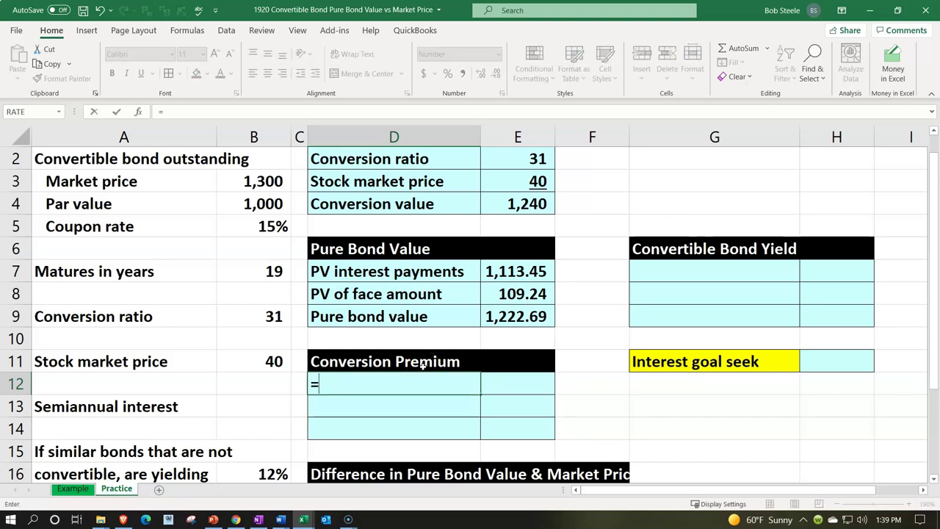
key("BackSpace")
type("b")
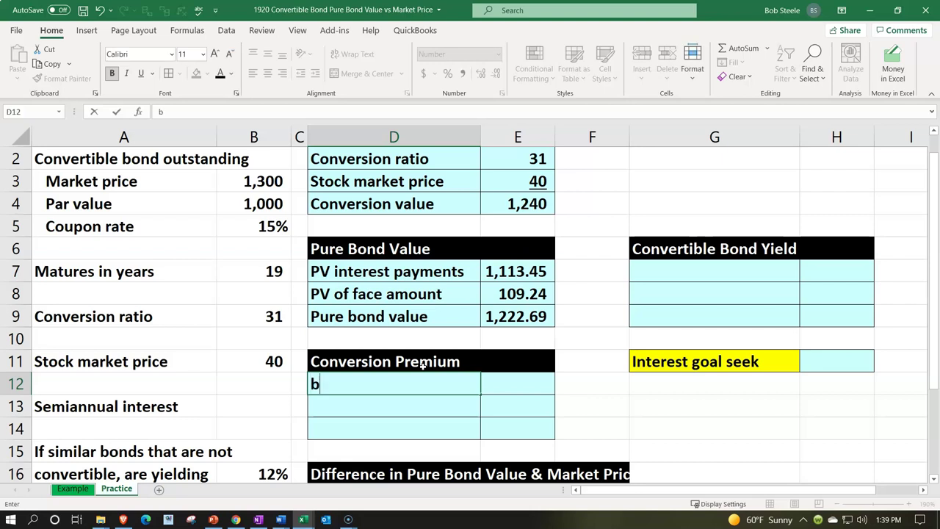
key("BackSpace")
type("Bonk")
key("BackSpace")
type("d market price")
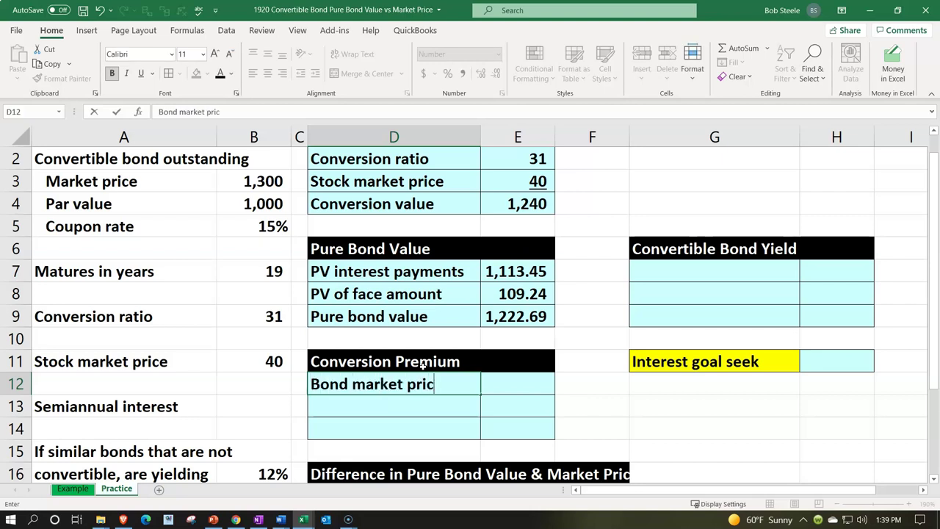
key("Tab")
type("=")
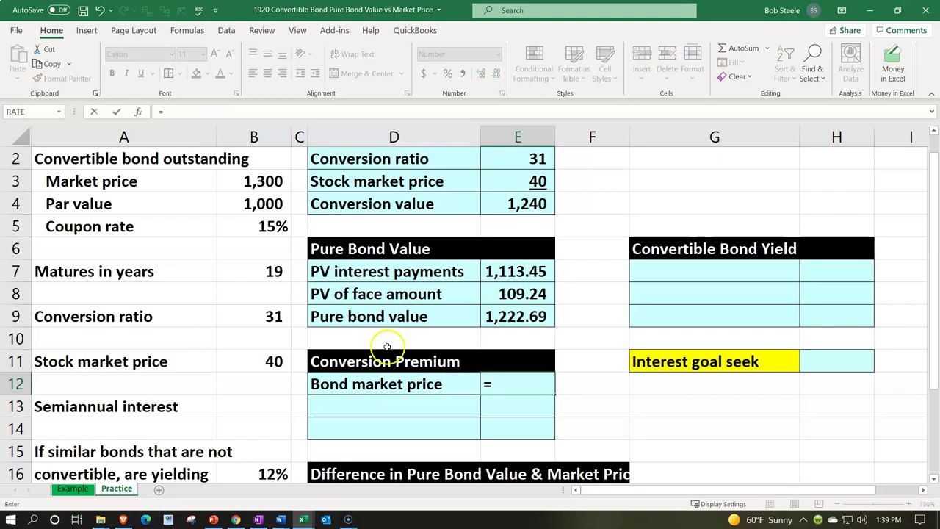
left_click(239, 182)
key("Return")
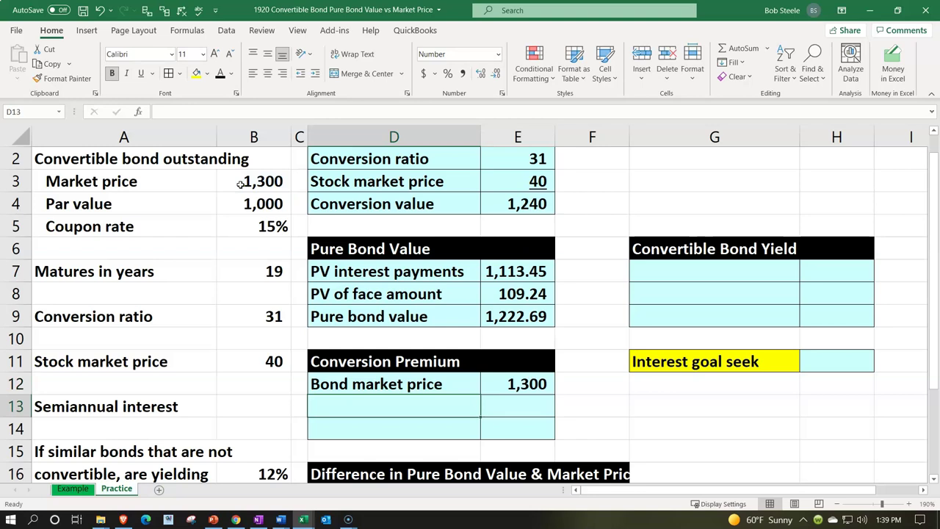
Link D13 of the Conversion Premium table to the "Conversion value" label in D4.
type("=")
key("Up")
key("Up")
key("Up")
key("Up")
key("Up")
key("Up")
key("Up")
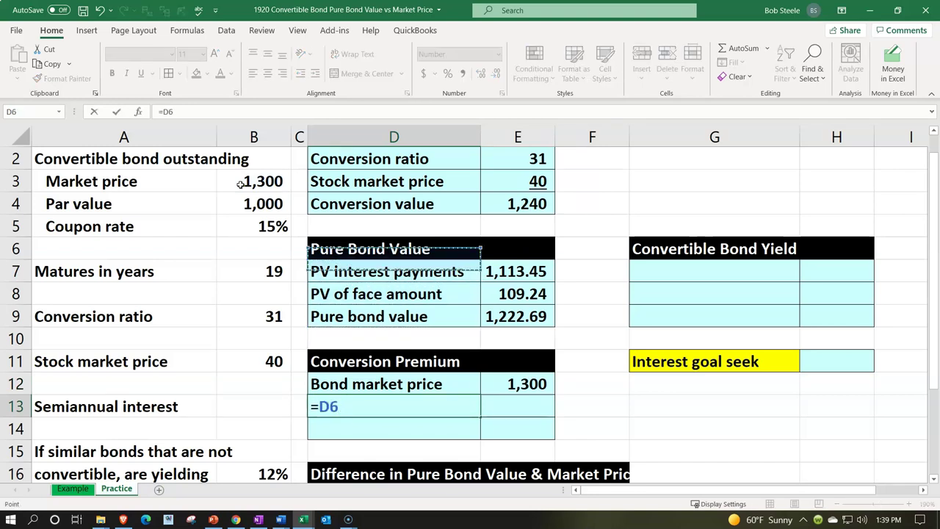
key("Up")
key("Up")
key("Tab")
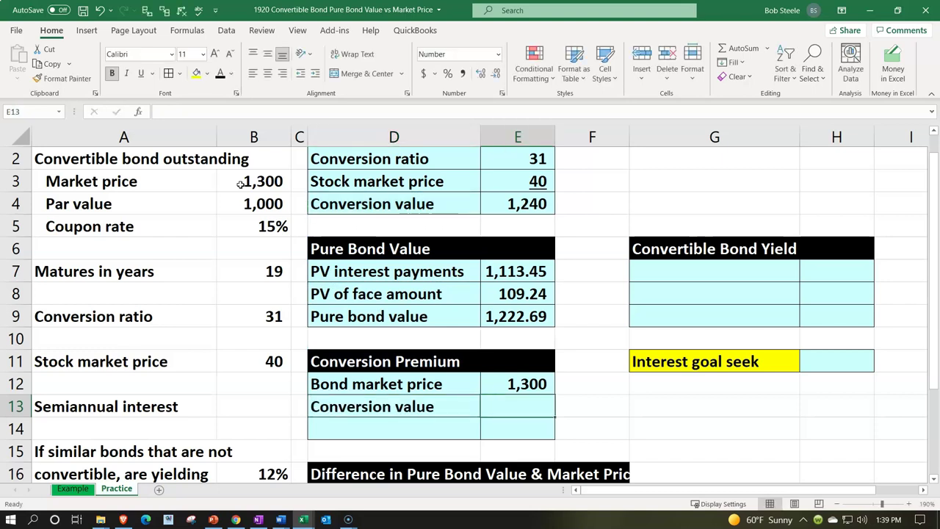
Link E13 to the conversion value amount in E4 and underline it.
type("=")
key("Up")
key("Up")
key("Up")
key("Up")
key("Up")
key("Up")
key("Up")
key("Up")
key("Up")
key("Return")
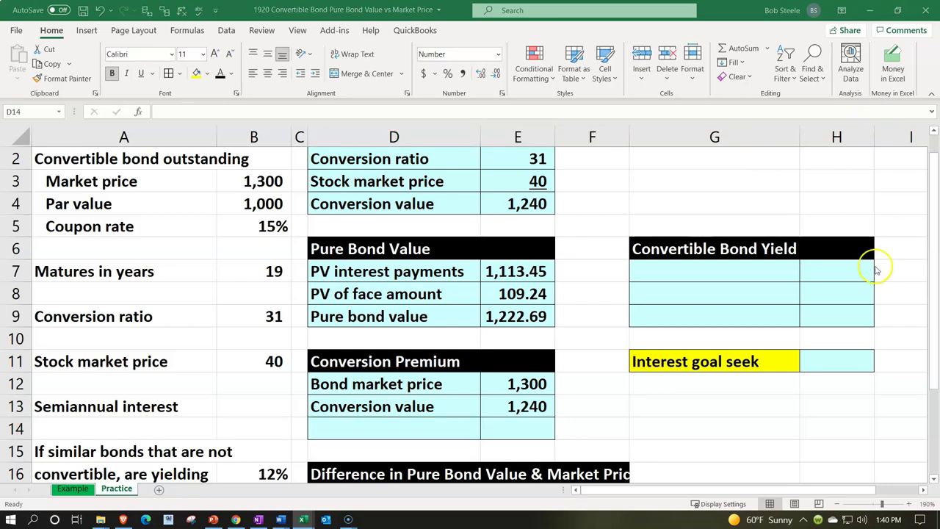
left_click(537, 403)
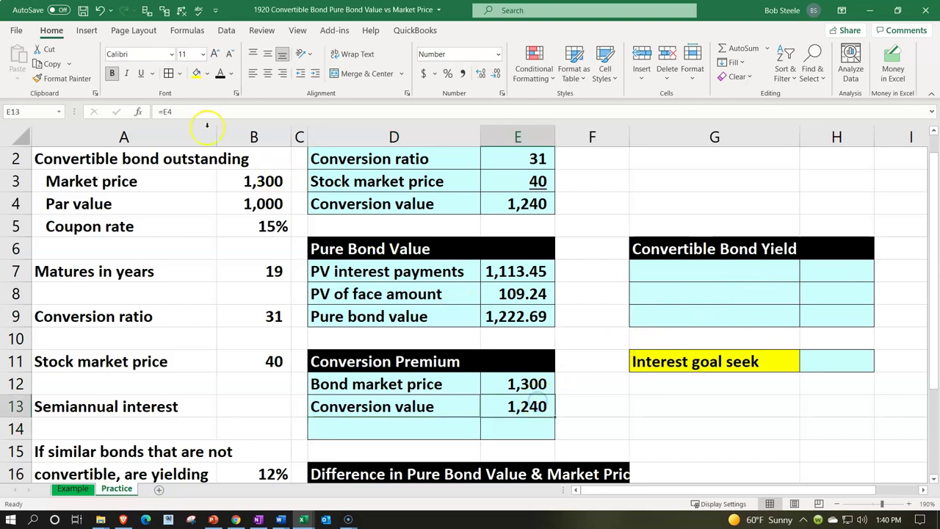
left_click(141, 73)
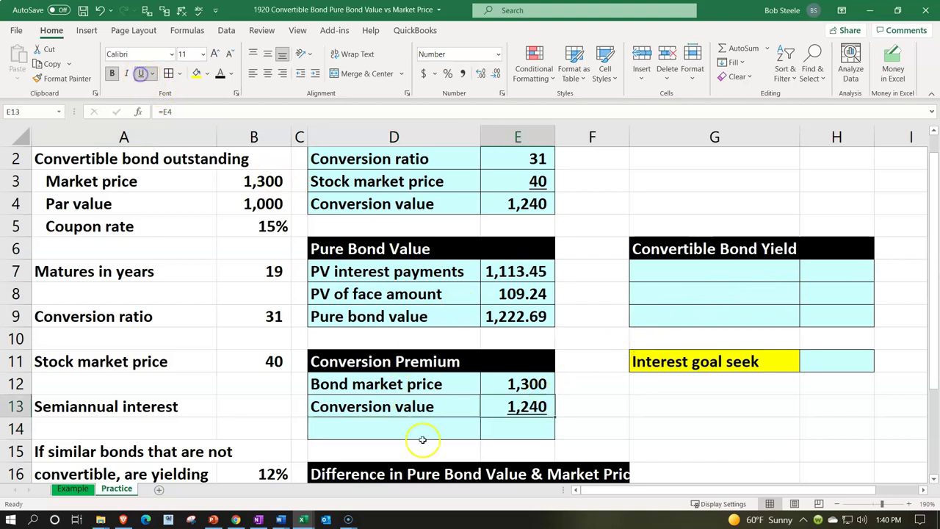
Label D14 "Conversion premium" and calculate it in E14 as E12 minus E13.
left_click(382, 427)
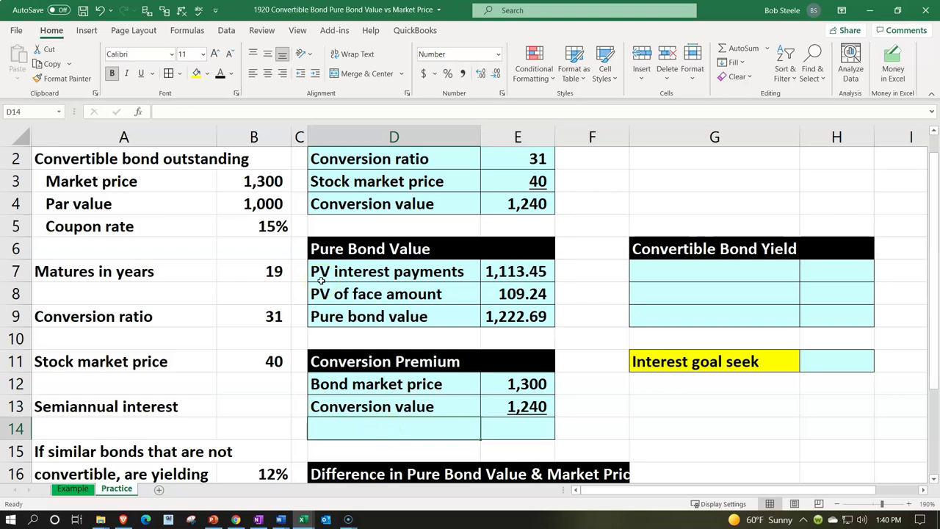
type("Conversion premium")
key("Tab")
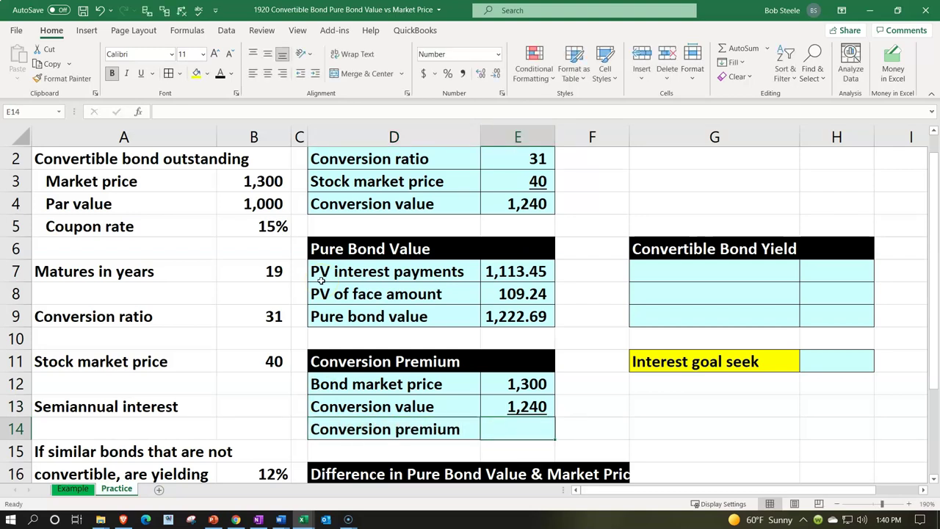
type("=")
key("Up")
key("Up")
type("-")
key("Up")
key("Return")
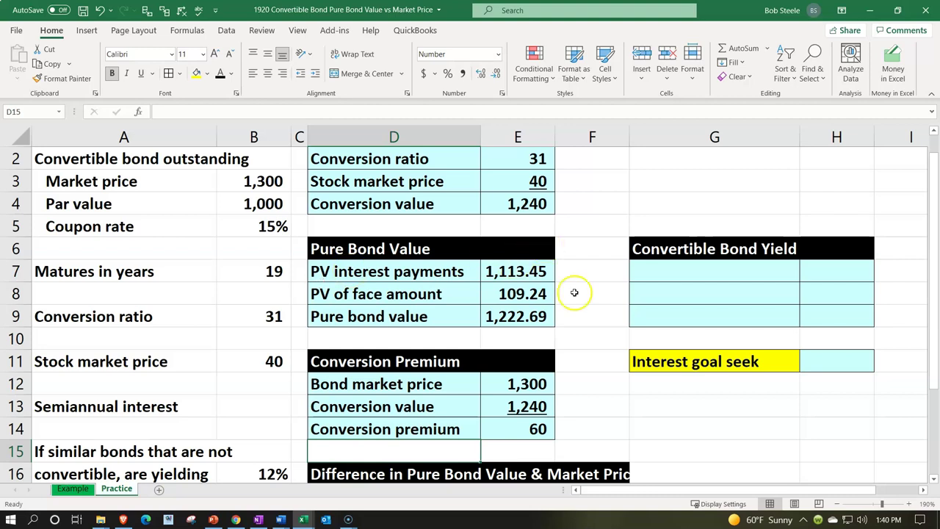
left_click(610, 382)
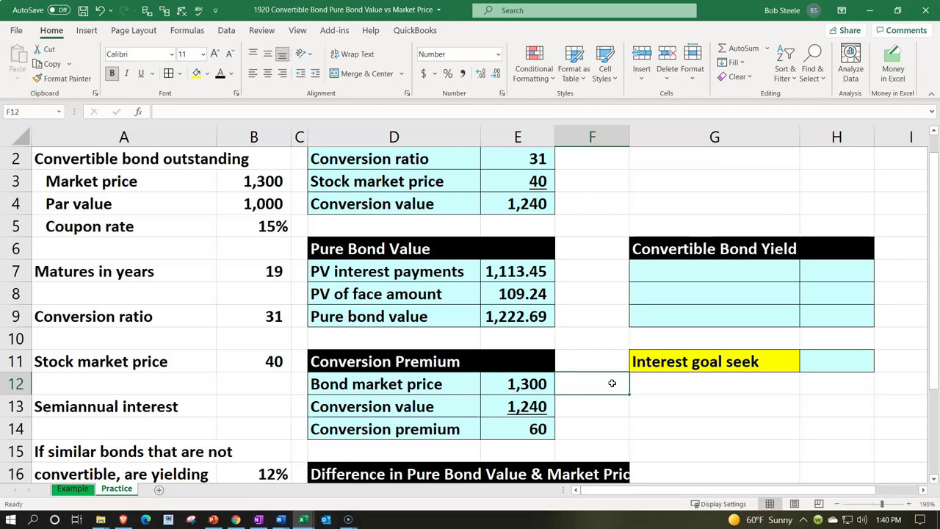
Link D17 and E17 of the Difference in Pure Bond Value & Market Price table to the bond market price label and amount in D12 and E12.
scroll(612, 383, "down", 1)
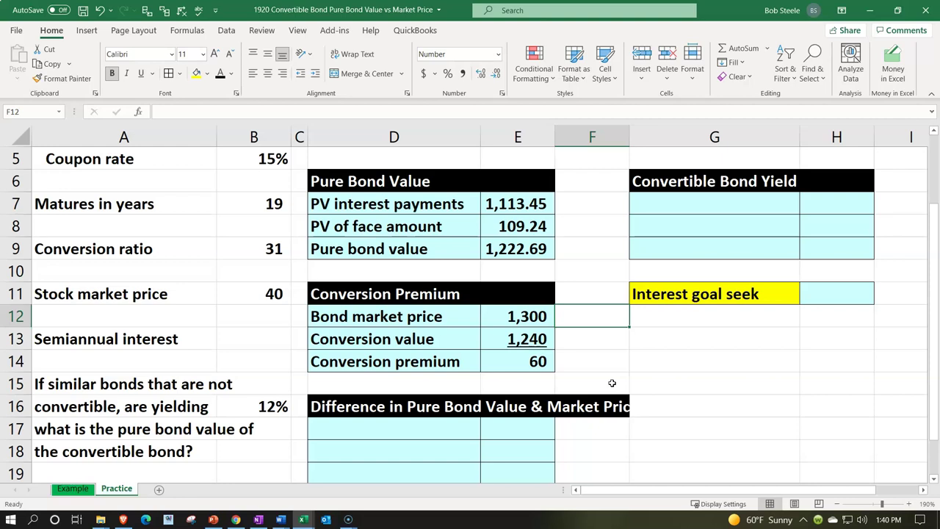
left_click(454, 428)
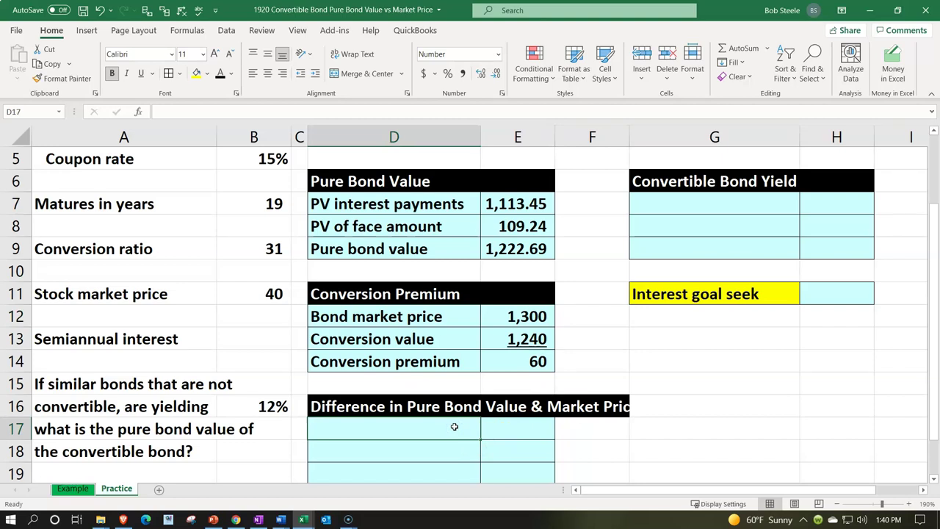
type("=")
scroll(434, 404, "up", 2)
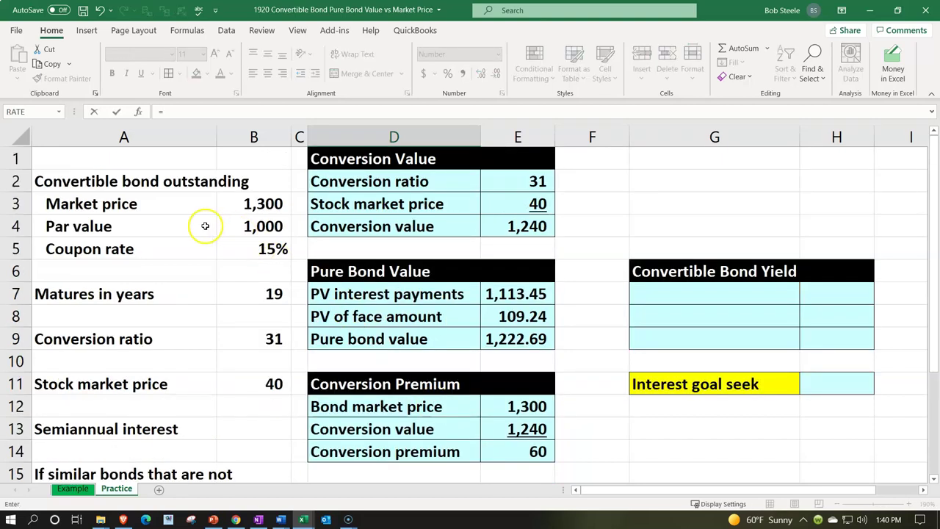
scroll(321, 285, "down", 2)
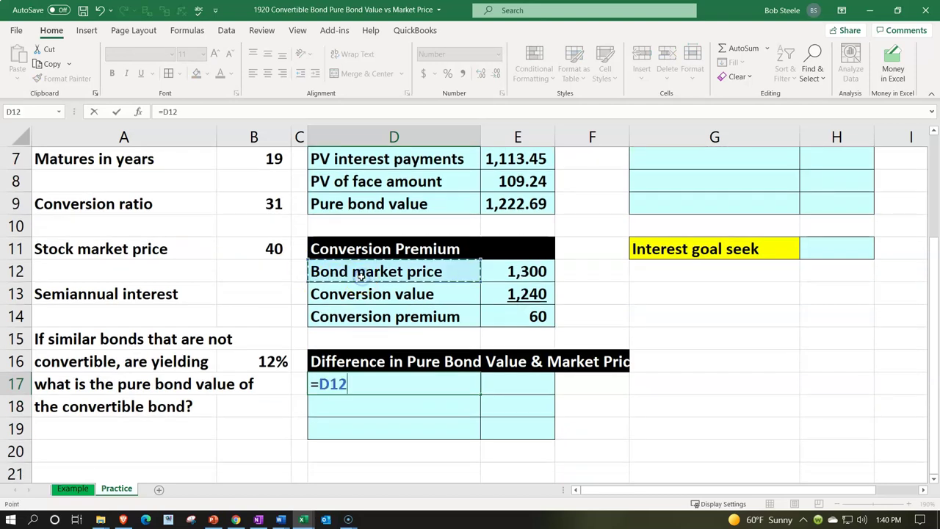
key("Tab")
type("+")
key("Up")
key("Up")
key("Up")
key("Up")
key("Up")
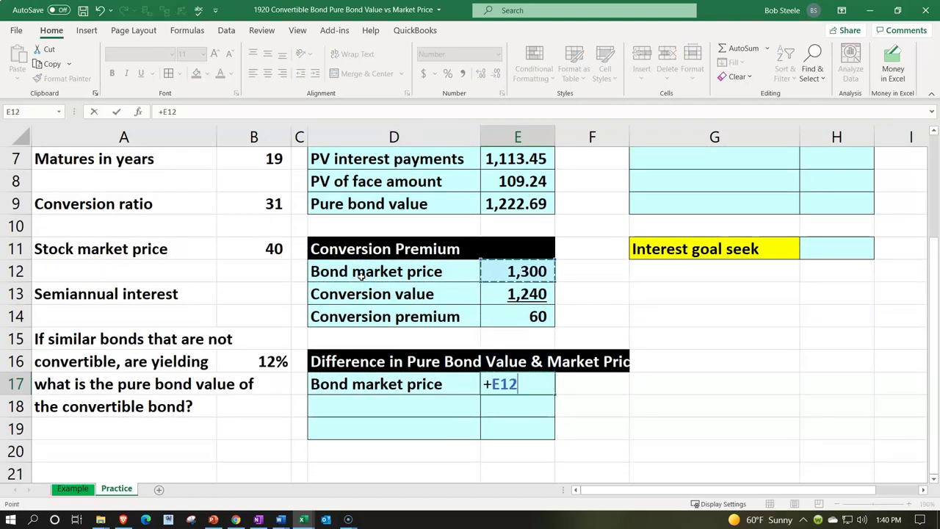
key("Return")
Link D18 of the difference table to the "Pure bond value" label in D9.
type("+")
key("Up")
key("Up")
key("Up")
key("Up")
key("Up")
key("Up")
key("Up")
key("Up")
key("Up")
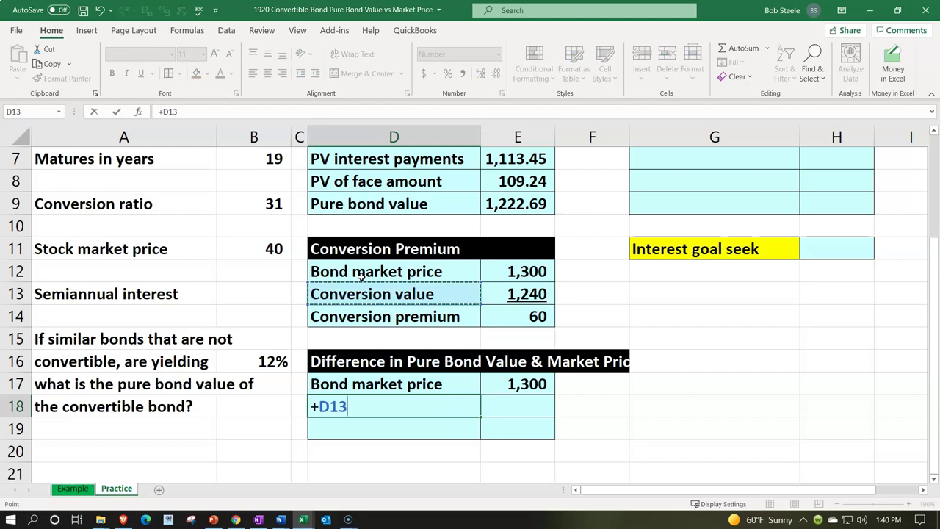
key("Tab")
Link E18 of the difference table to the pure bond value amount in E9.
type("+")
key("Up")
key("Up")
key("Up")
key("Up")
key("Up")
key("Up")
key("Up")
key("Up")
key("Up")
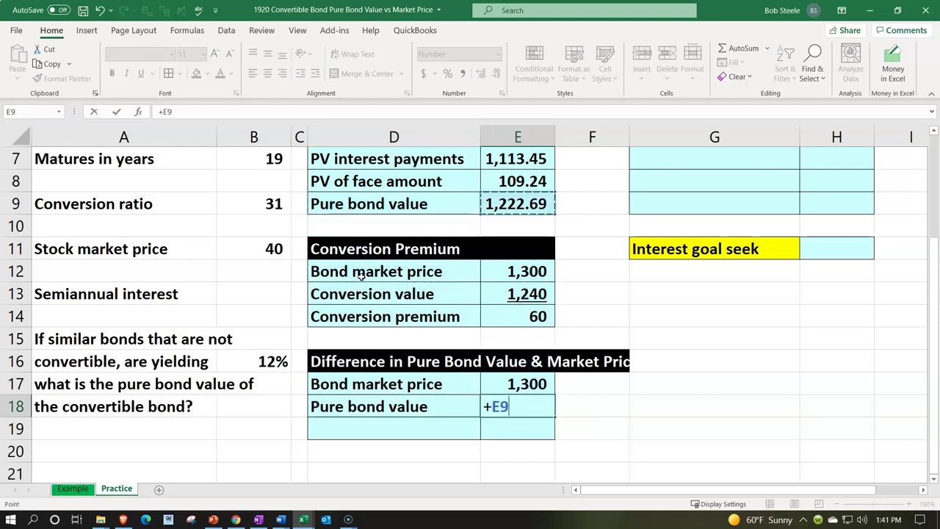
key("Return")
left_click(522, 184)
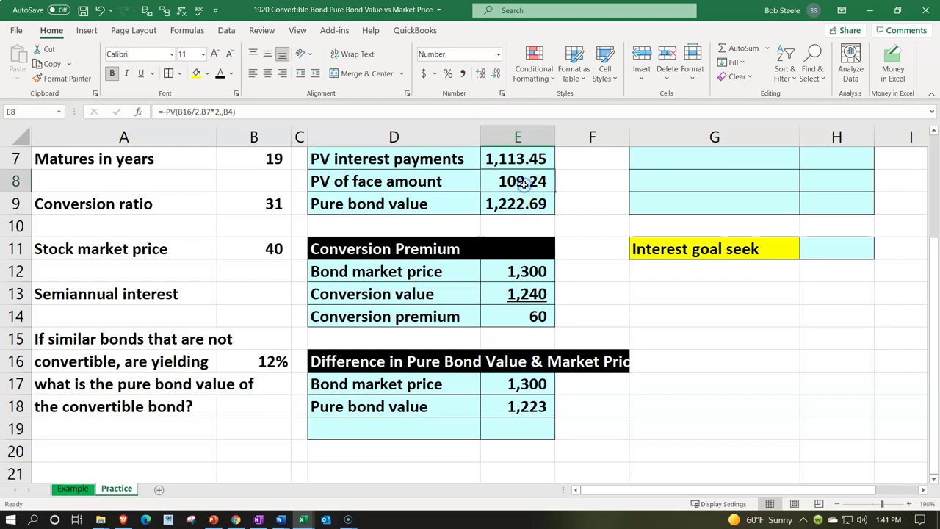
Underline the PV of face amount in E8 and calculate E19 of the difference table as E17 minus E18.
left_click(142, 75)
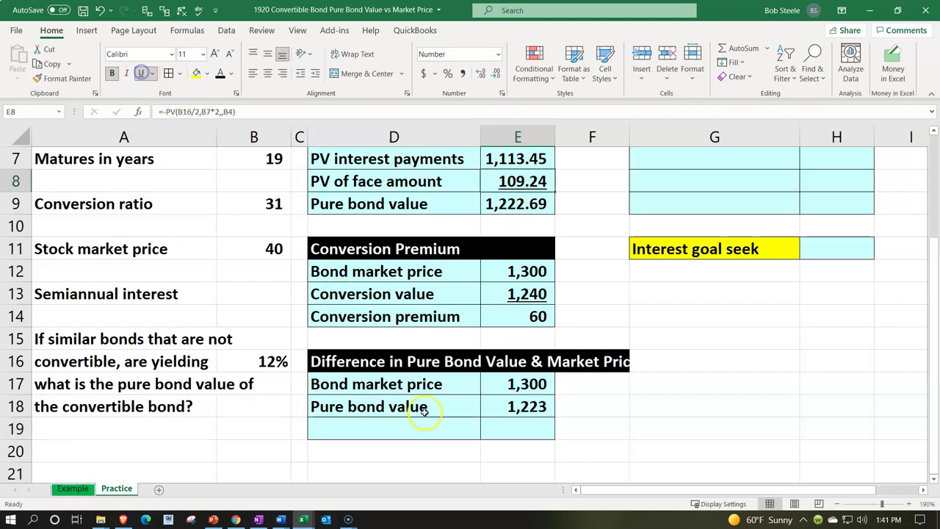
left_click(516, 427)
type("=")
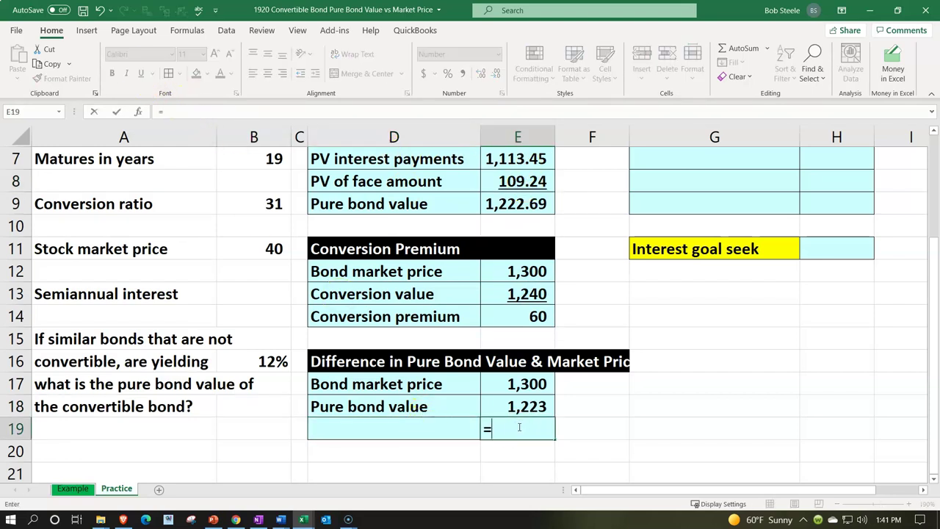
key("Up")
key("Up")
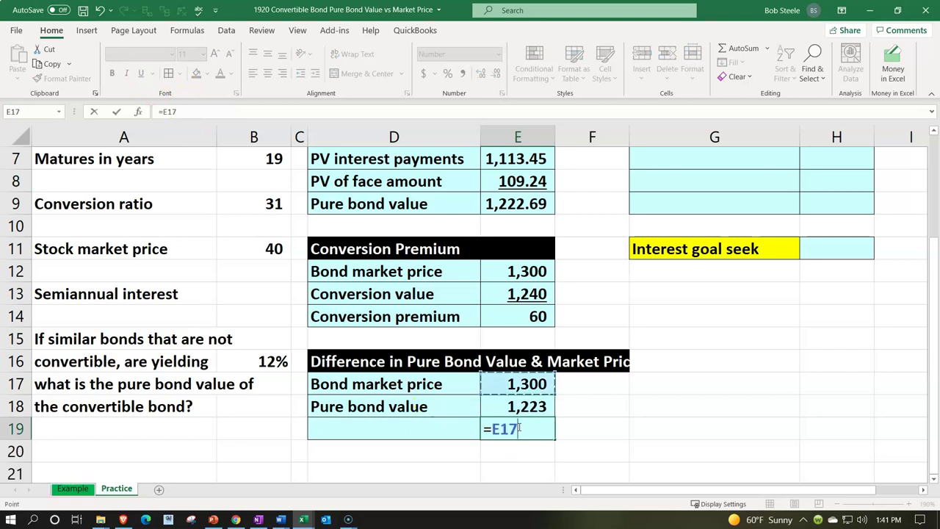
type("-")
key("Up")
key("Return")
left_click(518, 427)
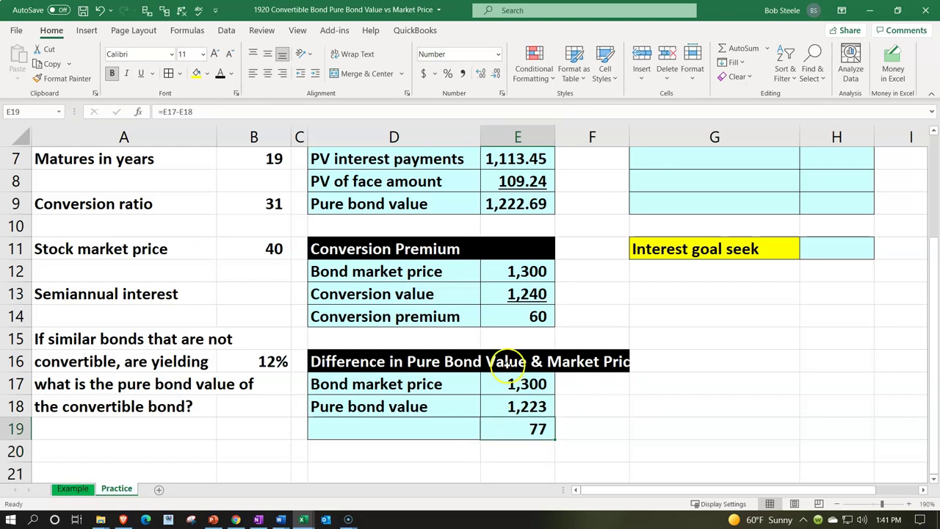
Format the difference table amounts in E17:E19 to show two decimal places.
left_click_drag(550, 375, 541, 426)
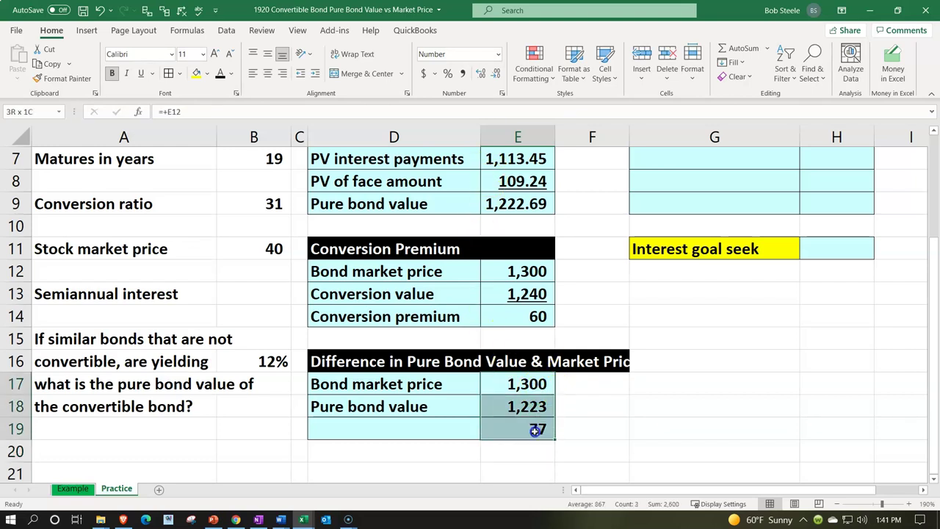
left_click(479, 73)
left_click(480, 74)
Label D19 "Difference" and underline the pure bond value amount in E18.
left_click(388, 423)
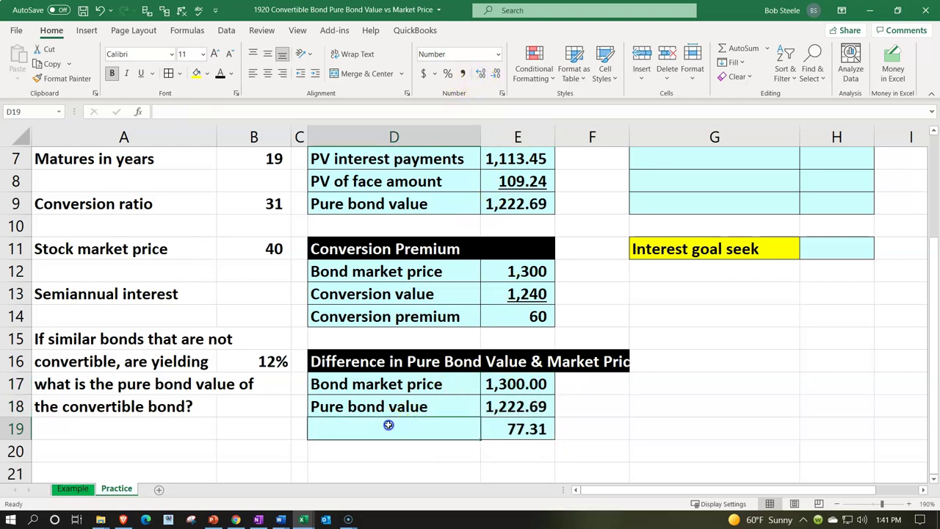
type("Difference")
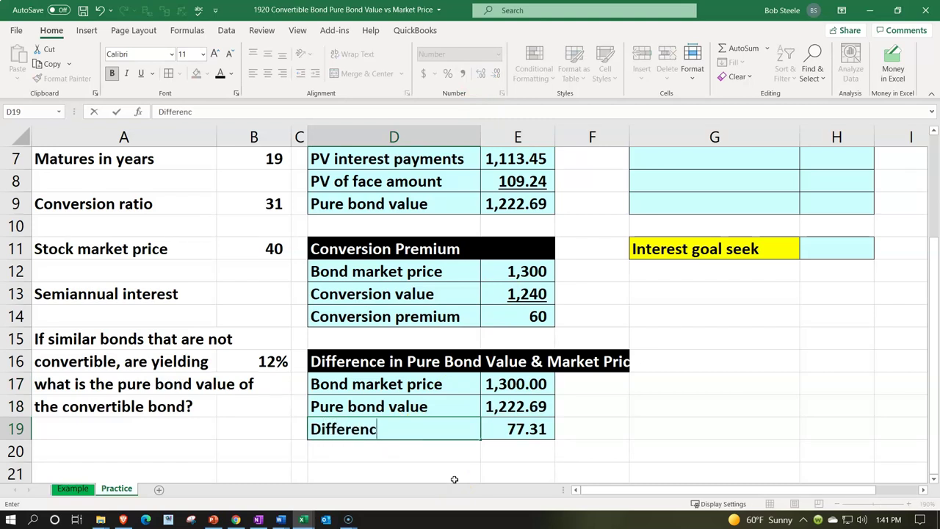
key("Return")
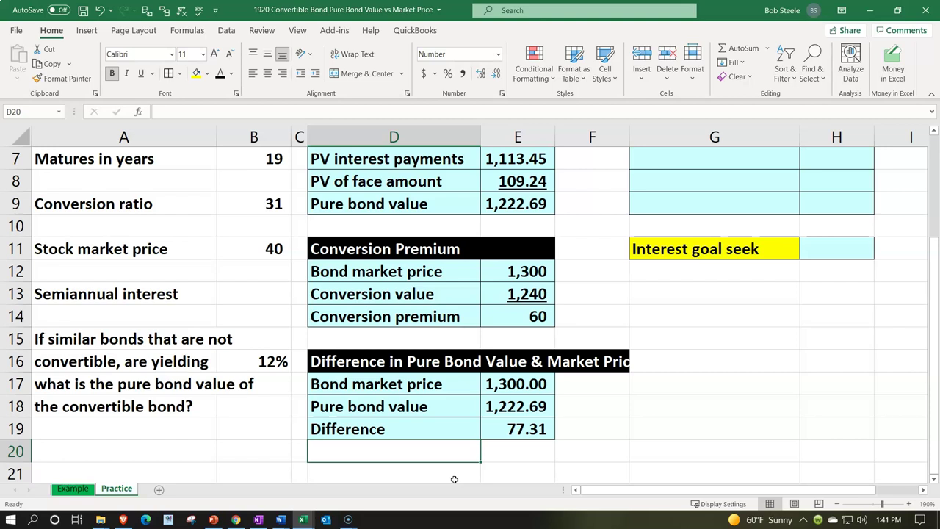
left_click(503, 406)
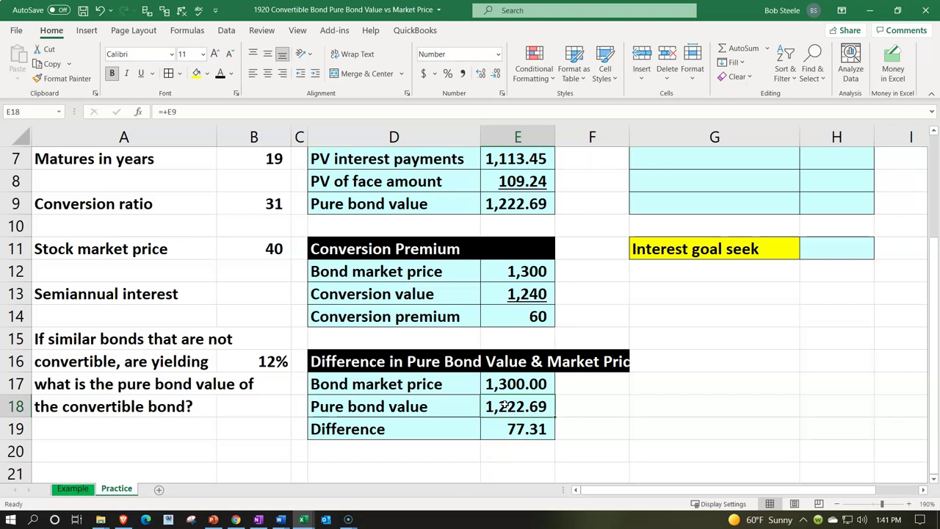
left_click(142, 78)
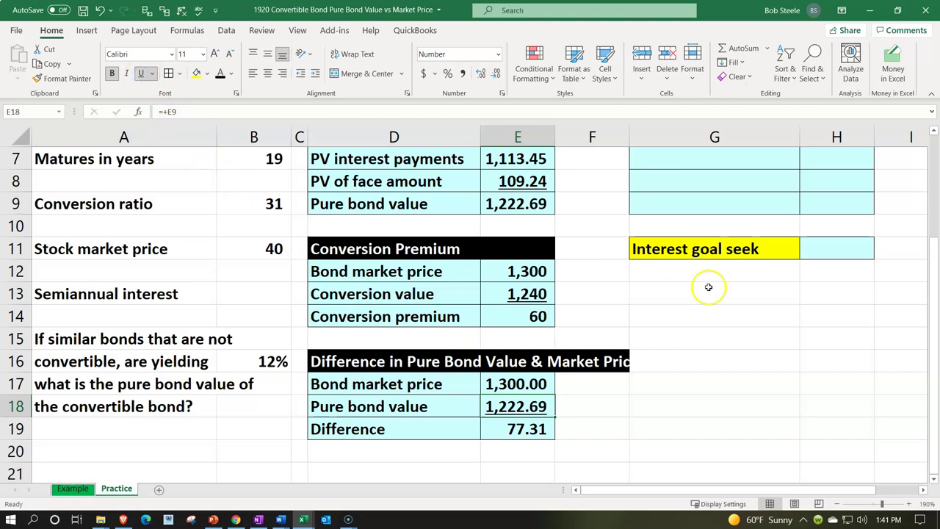
Link G7 of the Convertible Bond Yield table to the label in D7 and fill the link down to G9.
scroll(752, 323, "up", 1)
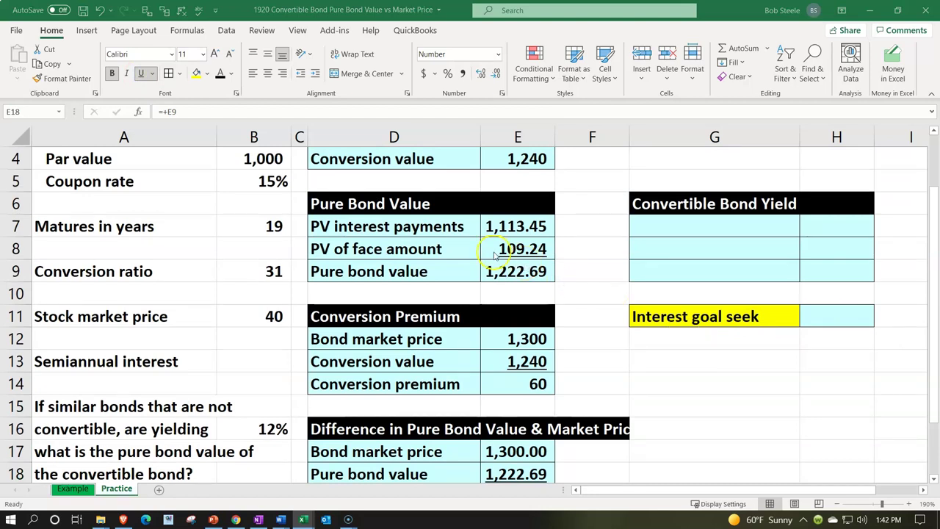
left_click(523, 271)
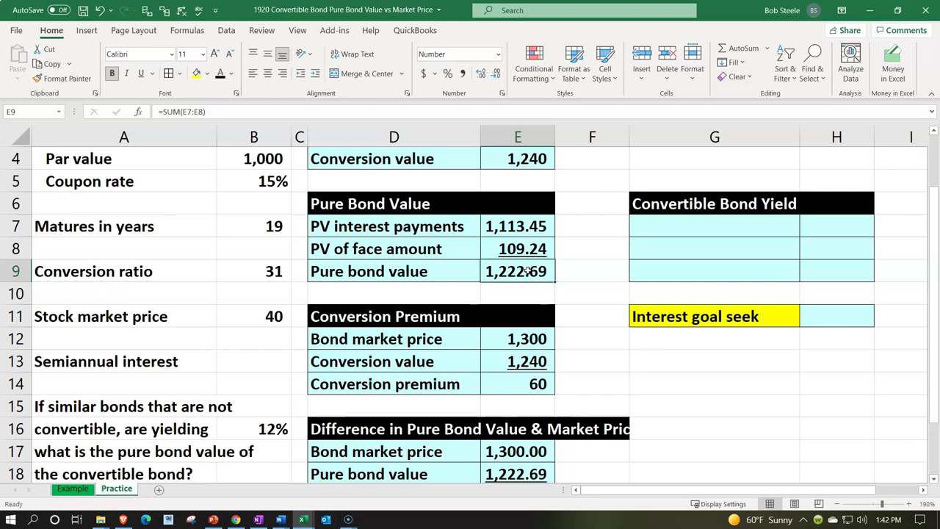
left_click(680, 283)
left_click(682, 222)
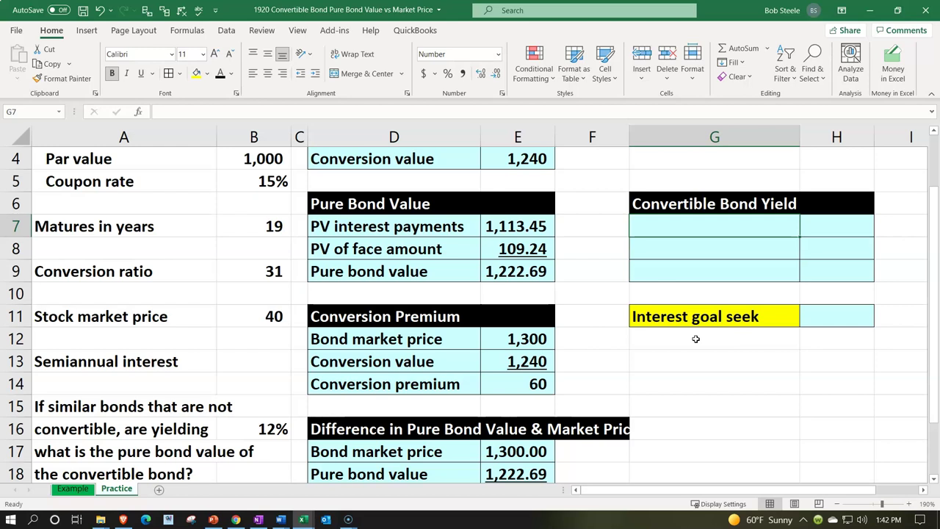
type("=")
key("Left")
key("Left")
key("Left")
key("Return")
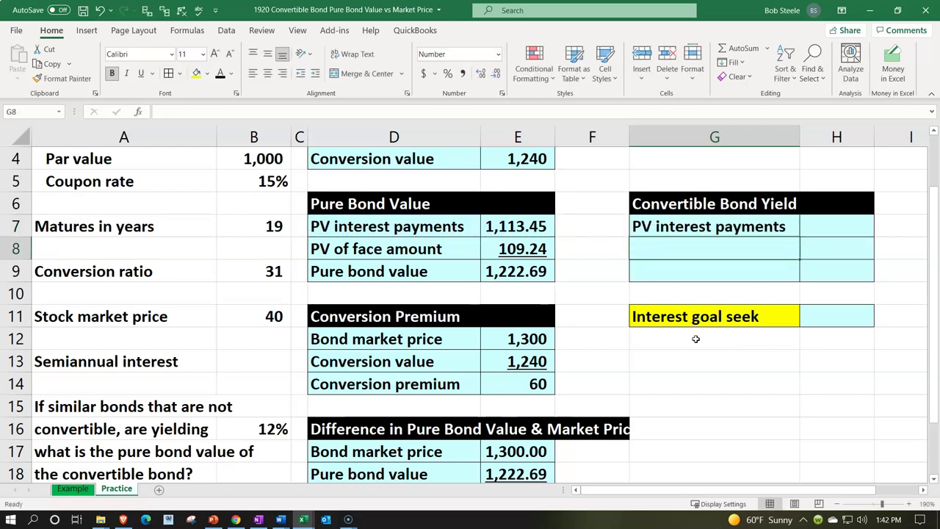
left_click(781, 224)
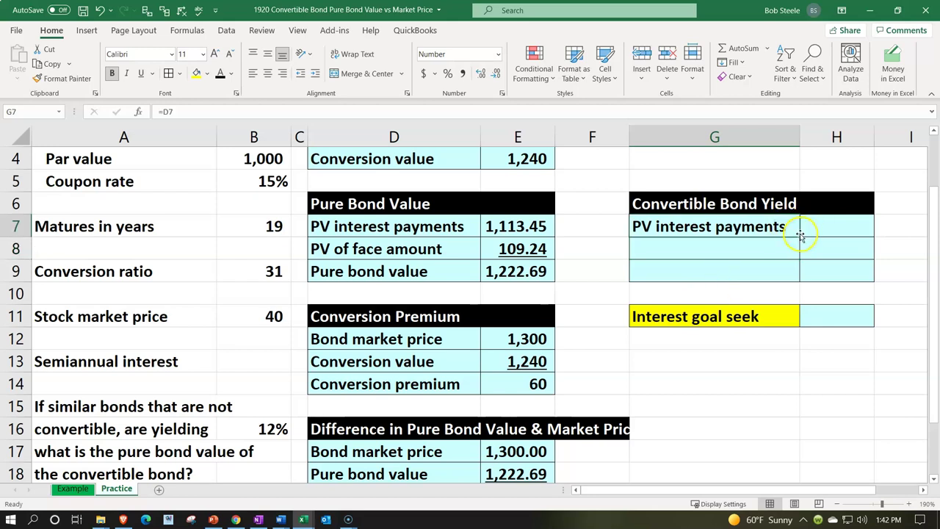
left_click_drag(801, 235, 791, 276)
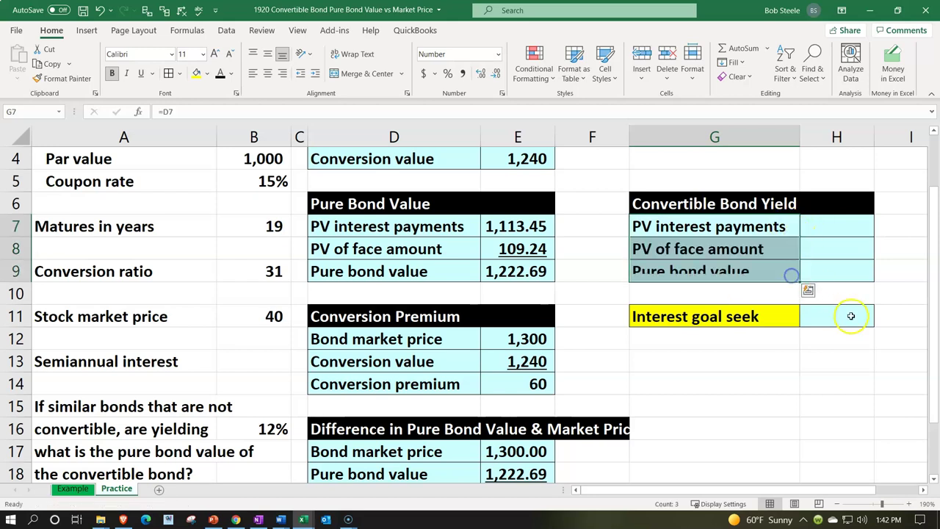
Enter 12% as the interest goal seek rate in H11.
left_click(851, 315)
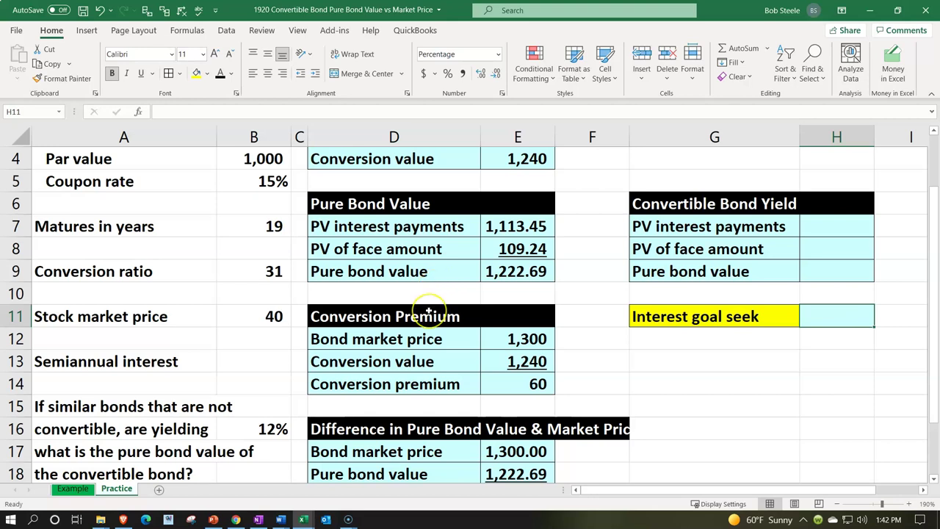
type("12")
key("Return")
key("Up")
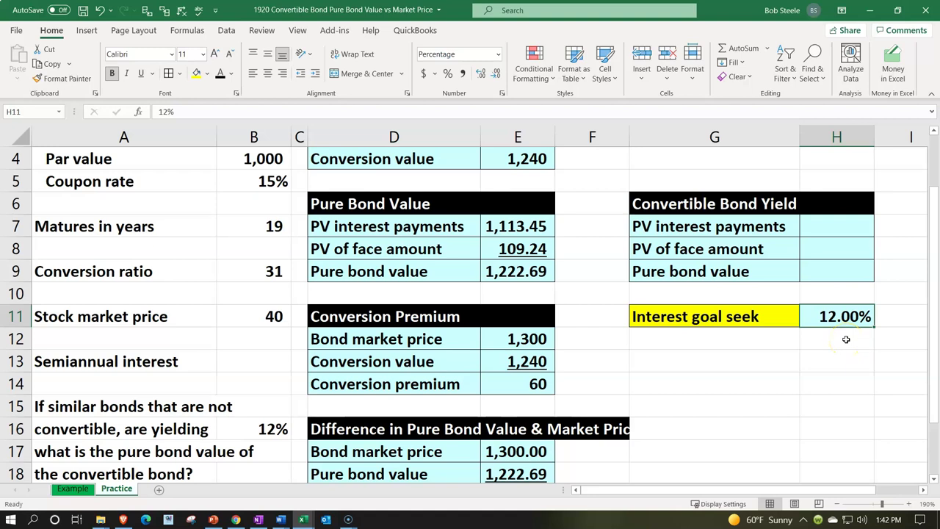
Calculate the present value of interest payments in H7 with -PV(H11/2,B7*2,B4*B5/2).
left_click(830, 274)
scroll(831, 274, "up", 1)
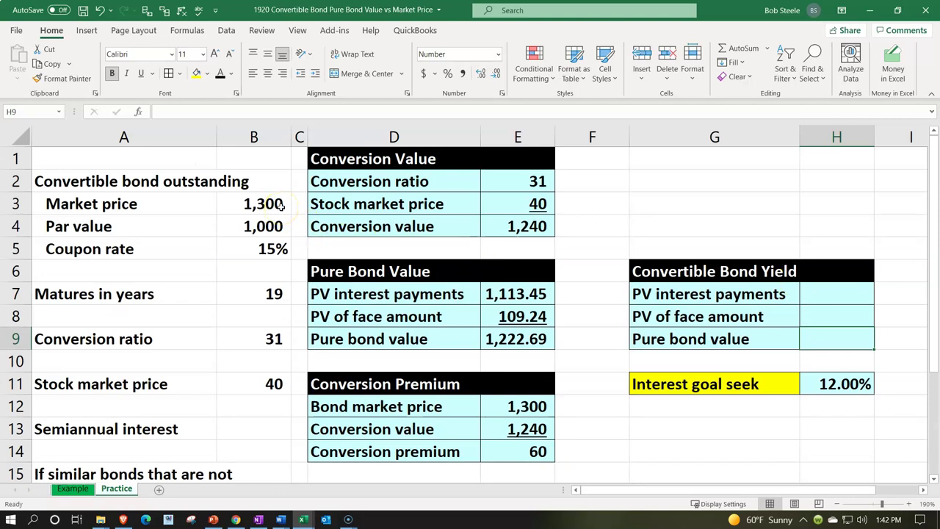
scroll(282, 206, "down", 1)
left_click(815, 225)
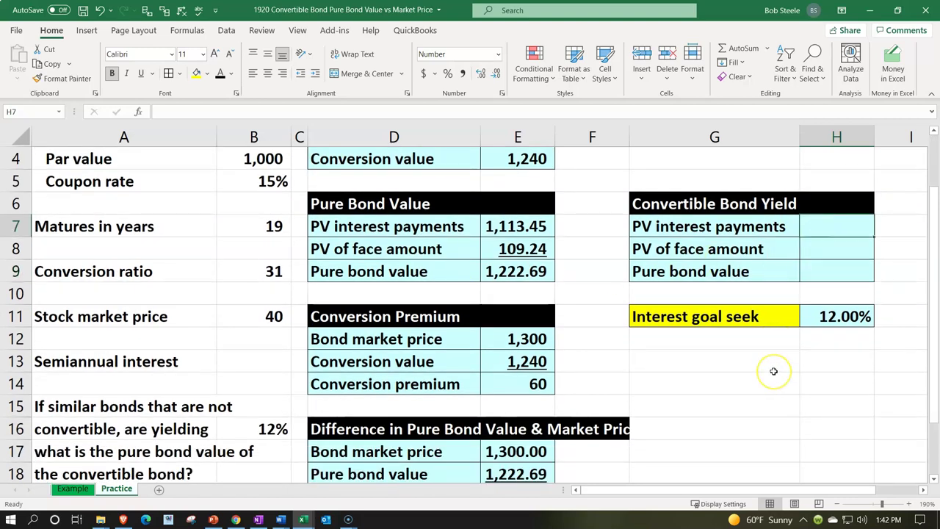
type("-")
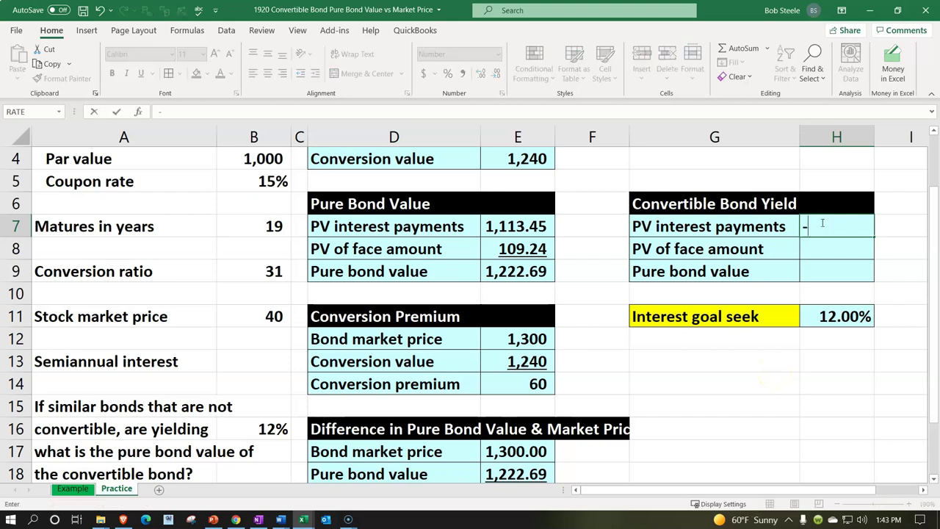
type("pv(")
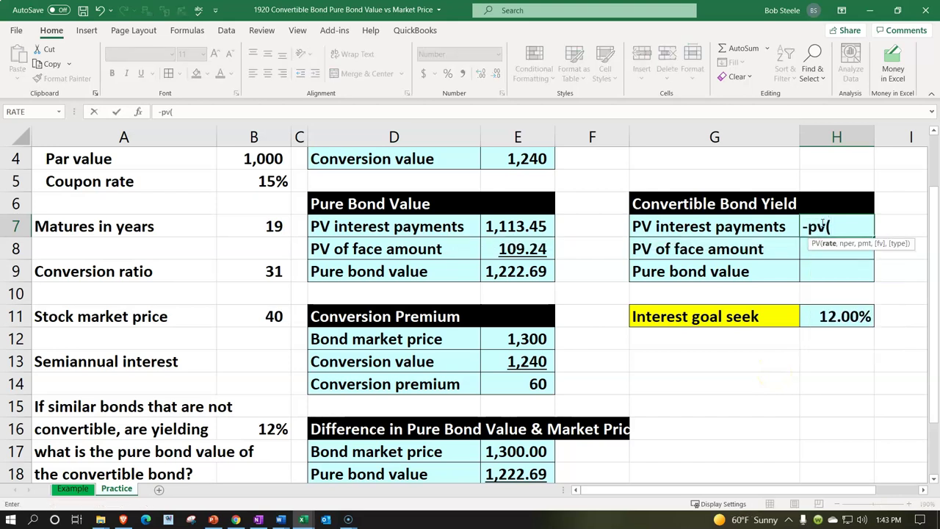
left_click(838, 315)
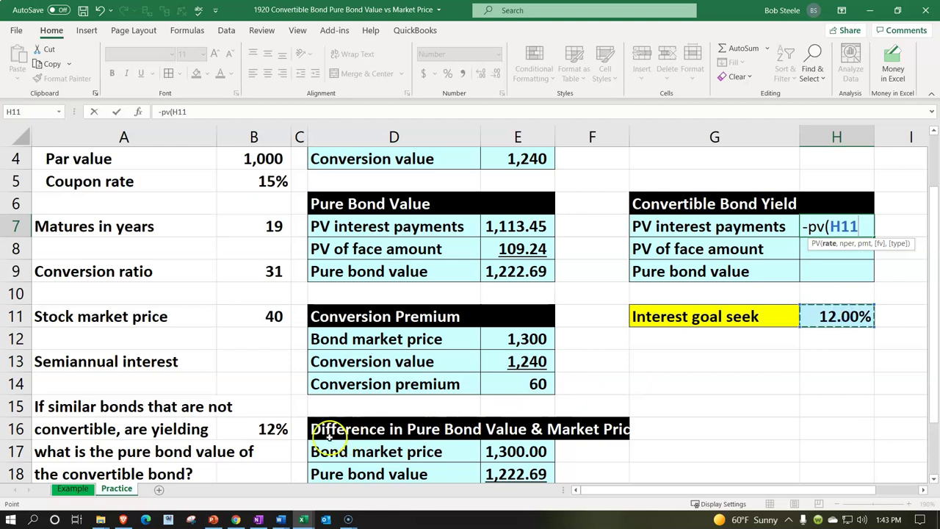
type(",")
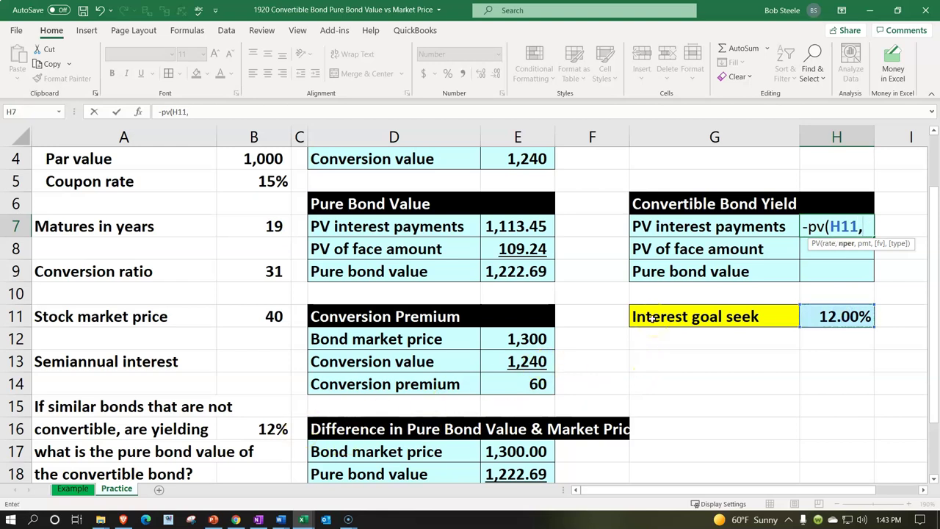
key("BackSpace")
type("/2,")
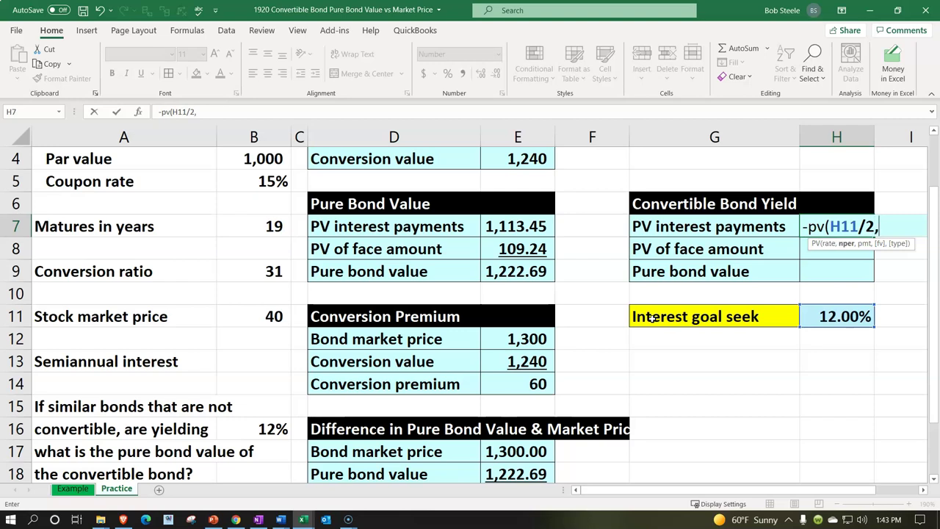
left_click(268, 229)
type("*")
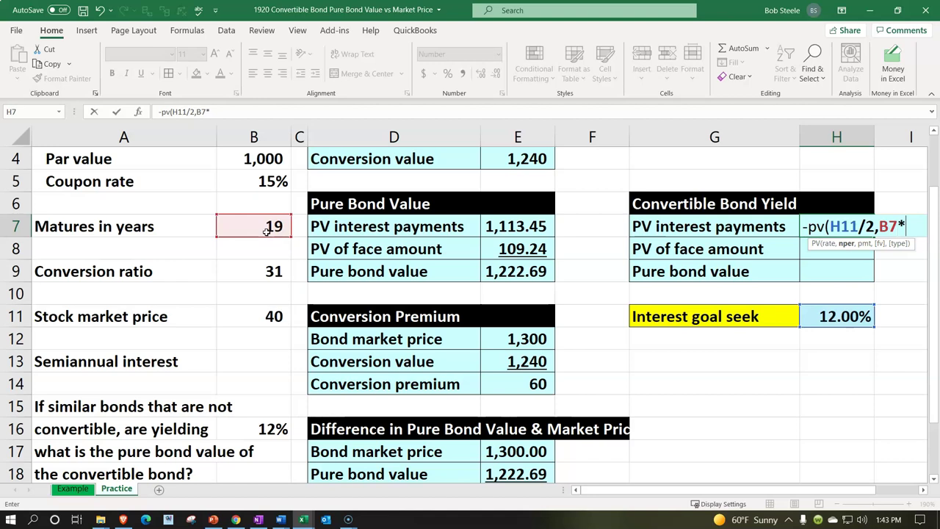
type("2,")
scroll(266, 232, "up", 1)
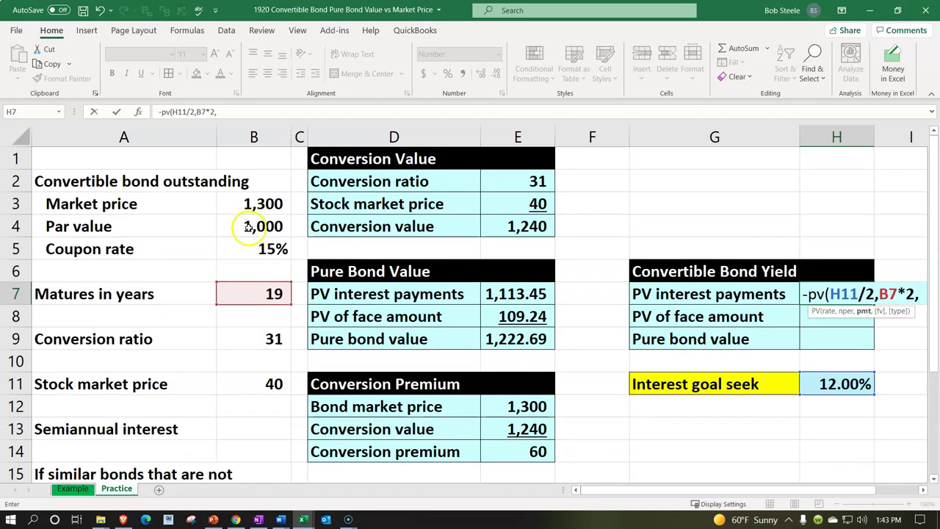
left_click(231, 232)
type("*")
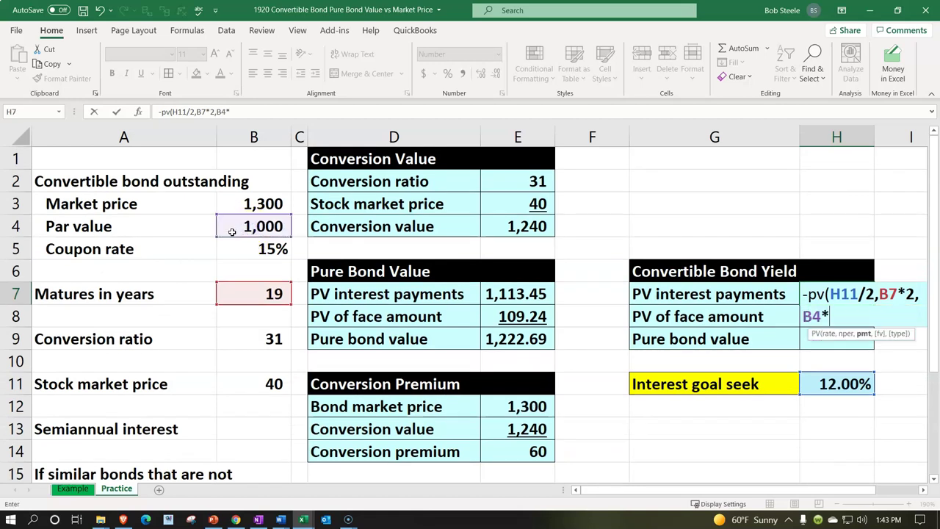
left_click(252, 249)
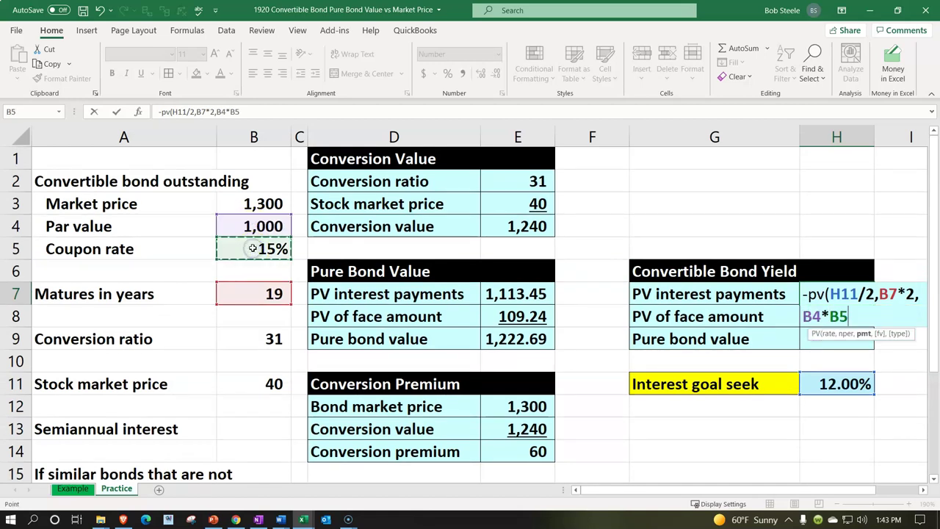
type("/2")
key("Return")
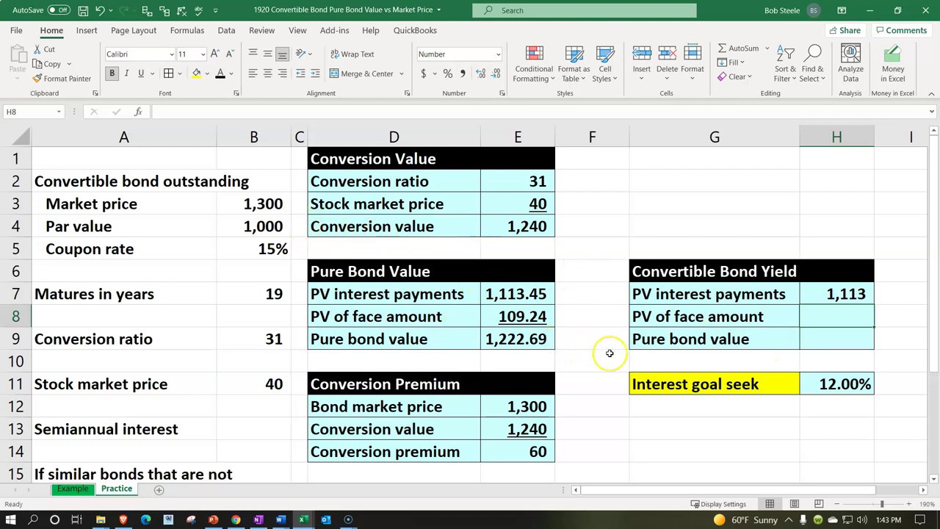
Try to calculate the present value of the face amount in H8 with -PV(H11/2,B7*21,,B4).
type("-")
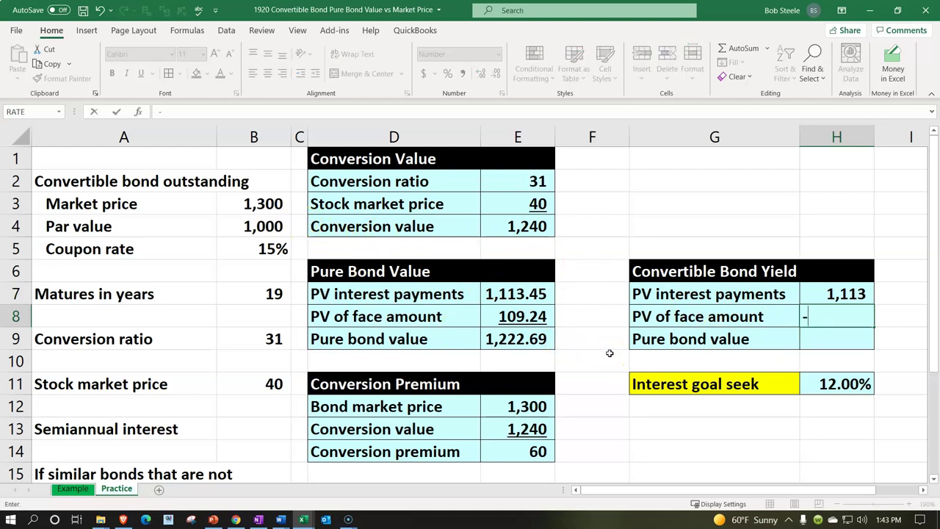
type("pv(")
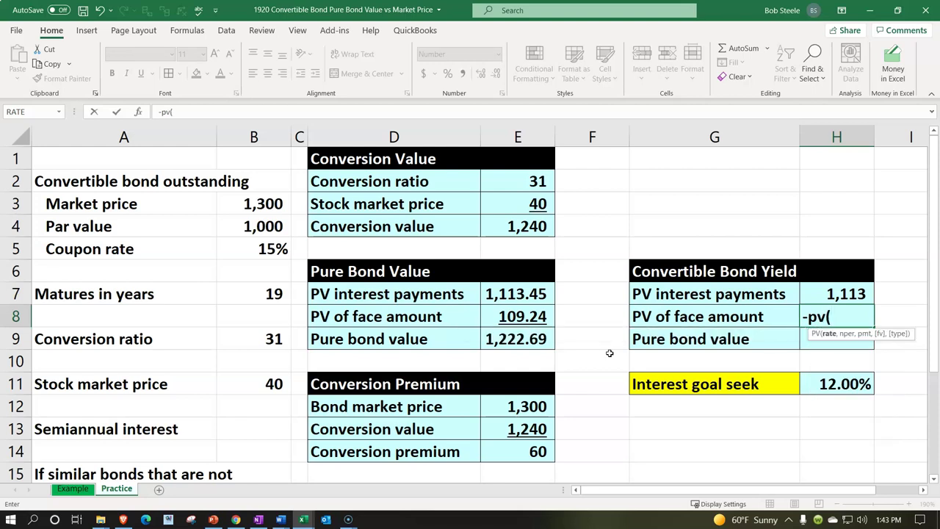
key("Left")
key("Left")
key("Left")
key("Right")
key("Right")
key("Right")
key("Down")
key("Down")
key("Down")
type("/2,")
key("Left")
key("Left")
key("Left")
key("Left")
key("Left")
key("Left")
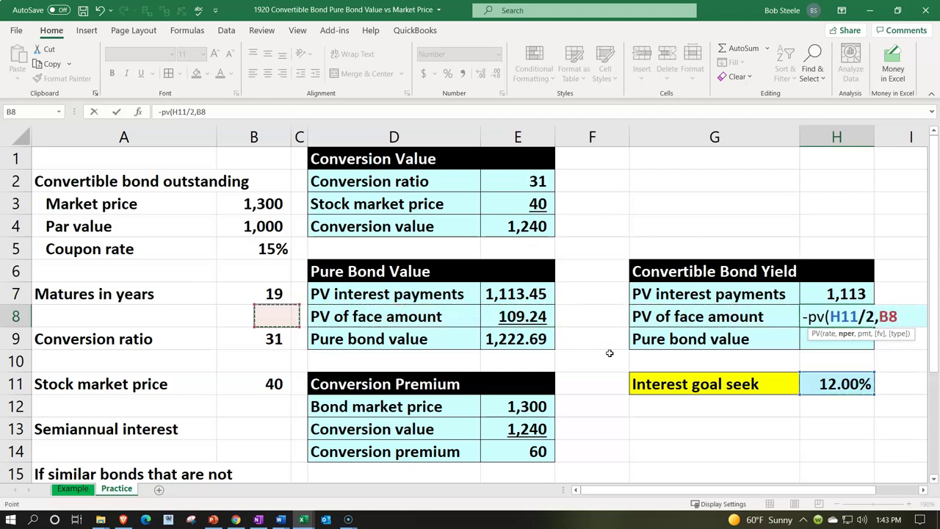
key("Up")
type("*21")
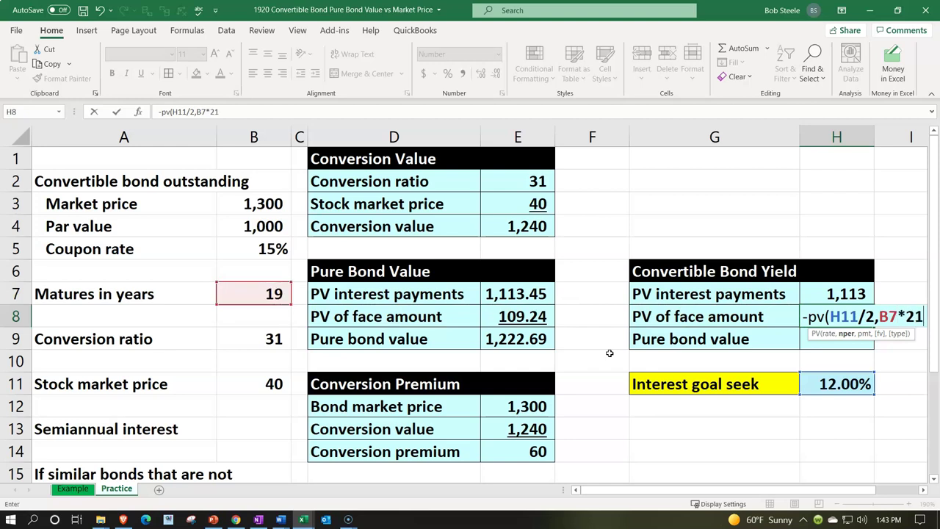
type(",,")
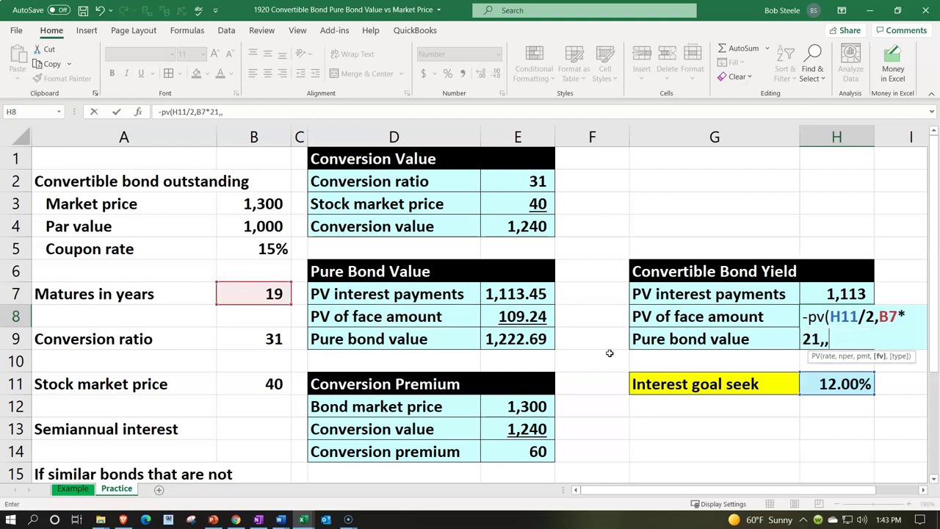
key("Left")
key("Left")
key("Left")
key("Left")
key("Left")
key("Up")
key("Up")
key("Up")
key("Up")
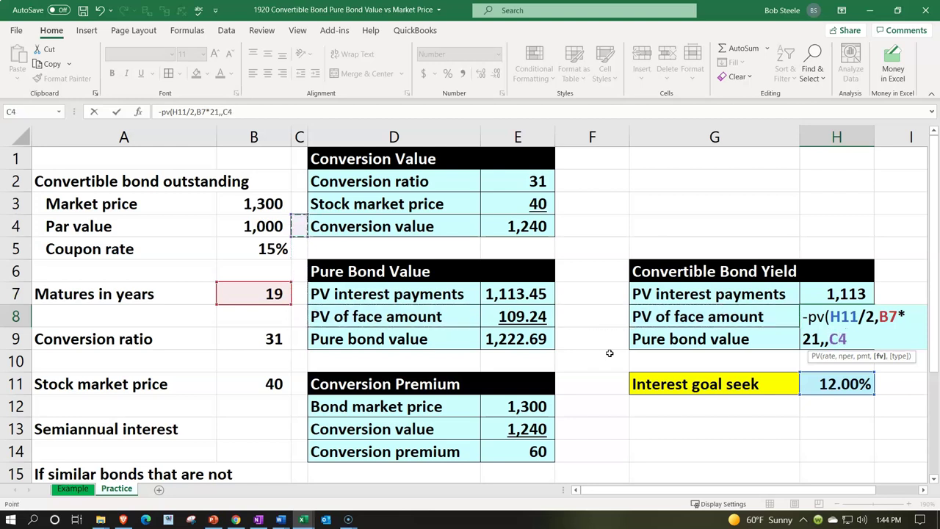
key("Left")
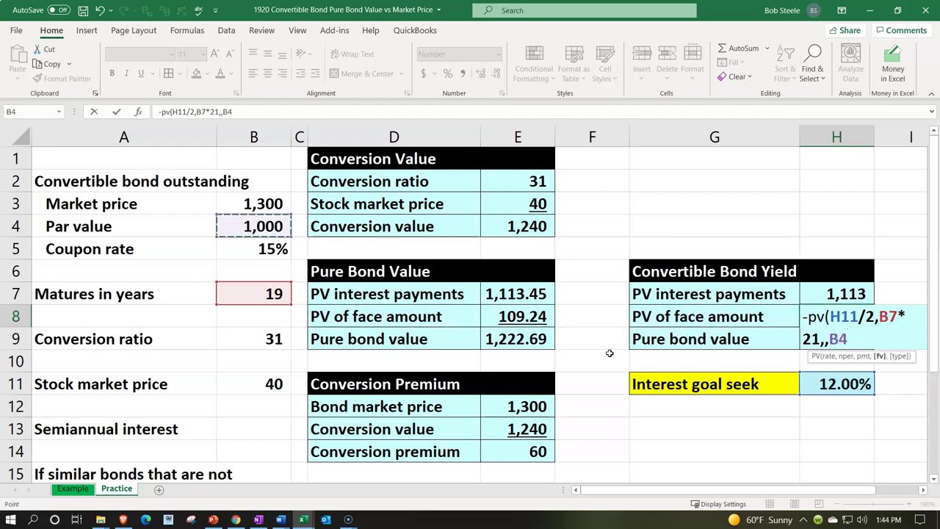
key("Return")
key("Up")
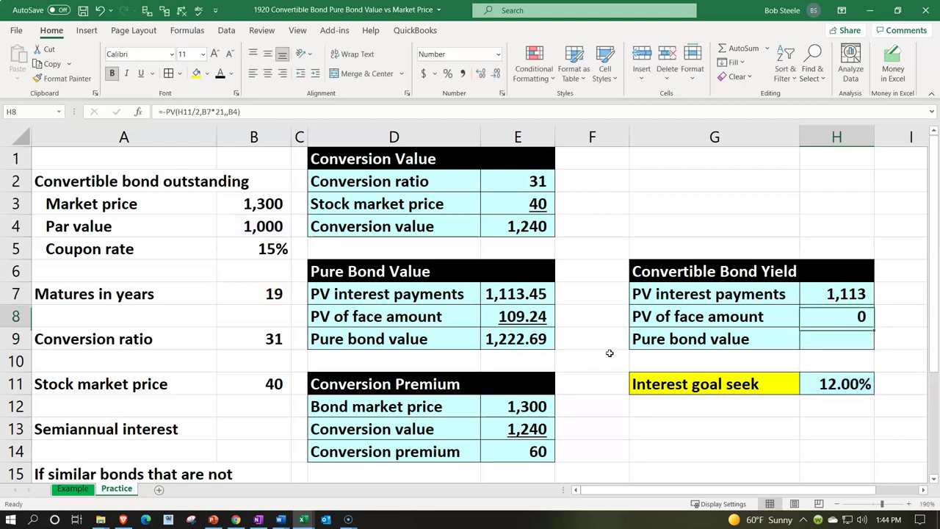
double_click(843, 315)
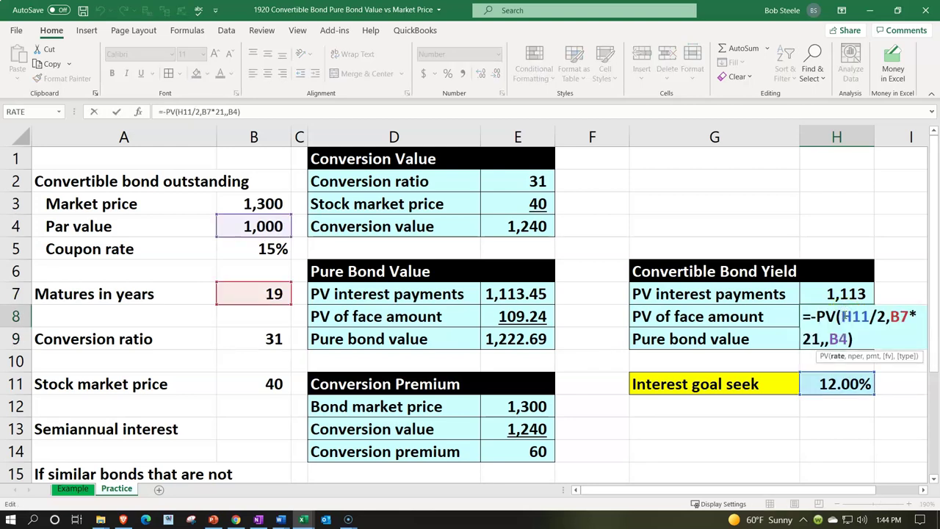
left_click(837, 340)
key("Return")
key("Up")
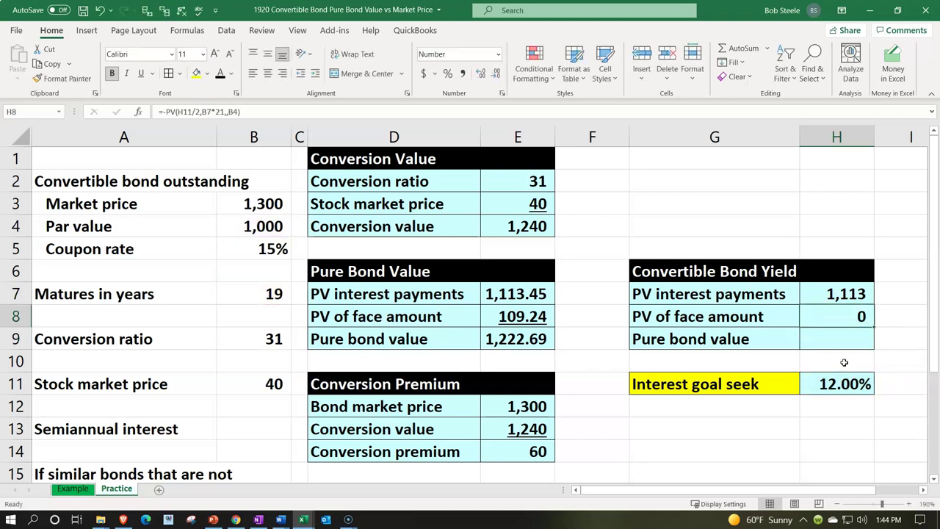
Replace the formula in H8 with -PV(H11/2,B7*2,,B4) for the present value of the face amount.
type("-pv")
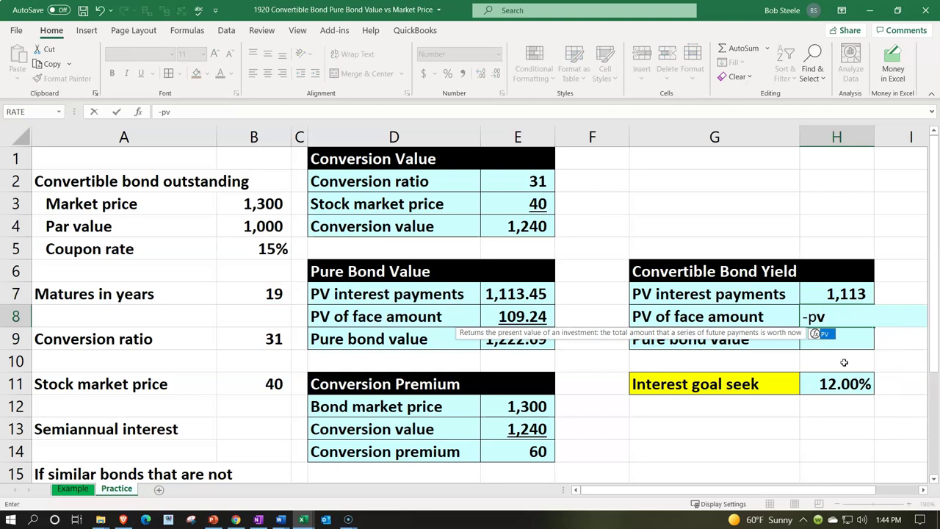
type("(")
key("Down")
key("Down")
key("Down")
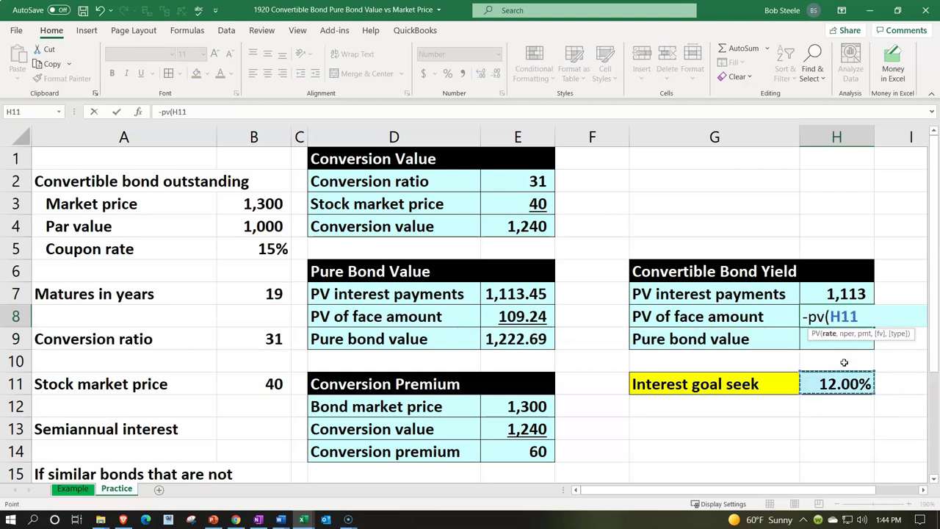
type("/2,")
key("Left")
key("Left")
key("Left")
key("Left")
key("Left")
key("Left")
key("Up")
type("*2,,")
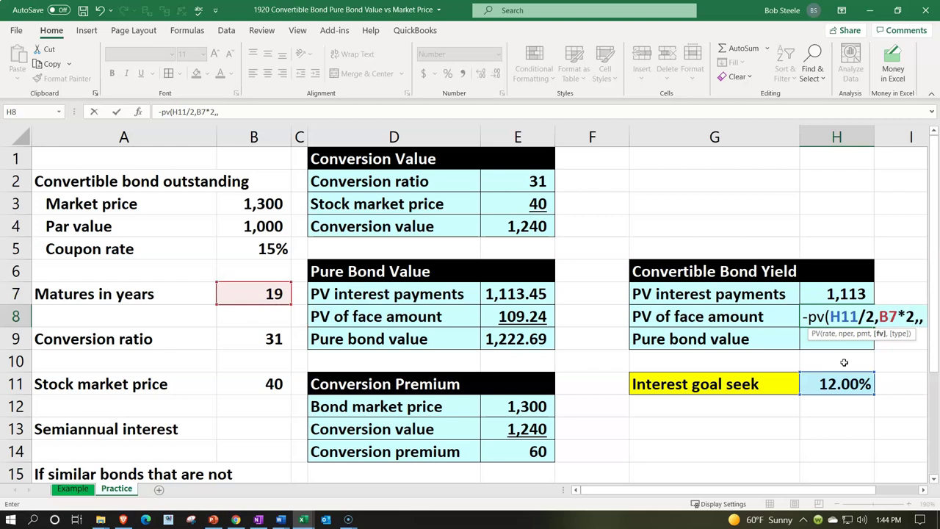
left_click(285, 225)
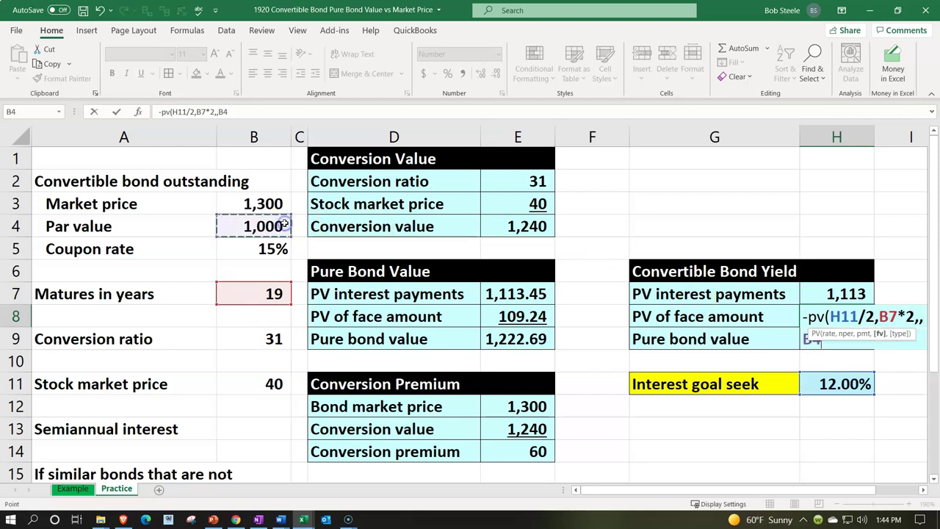
key("Return")
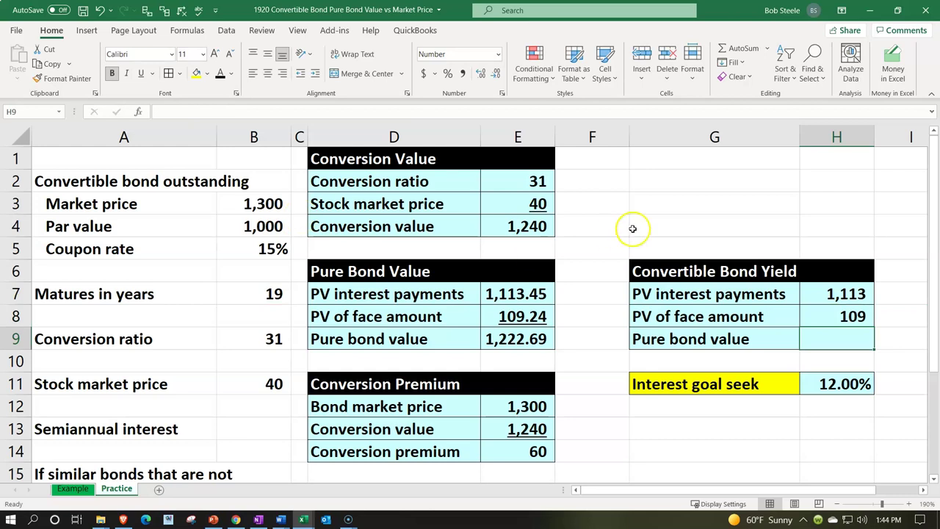
Format H7:H9 of the Convertible Bond Yield table to two decimal places.
left_click_drag(821, 294, 827, 337)
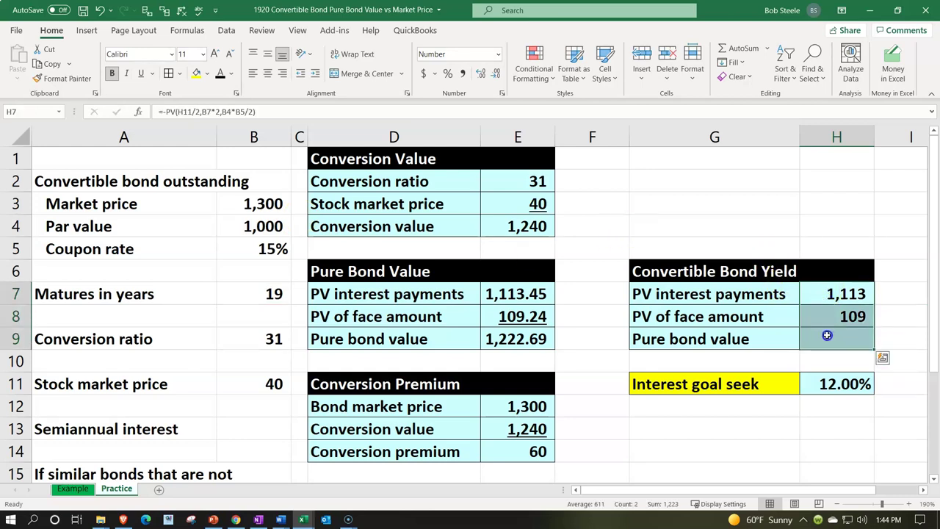
left_click(480, 74)
left_click(480, 73)
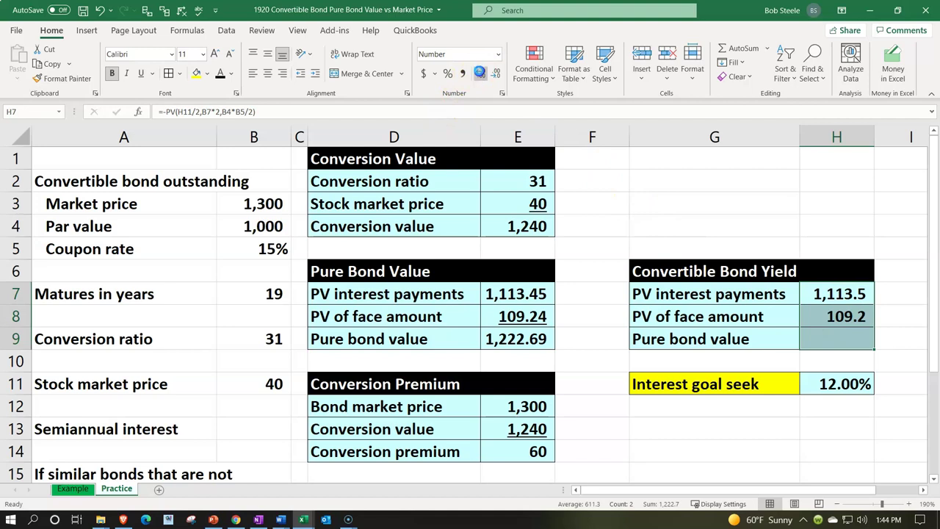
Add up H7:H8 with SUM in H9 as the pure bond value and underline the amount in H8.
left_click(835, 341)
type("=")
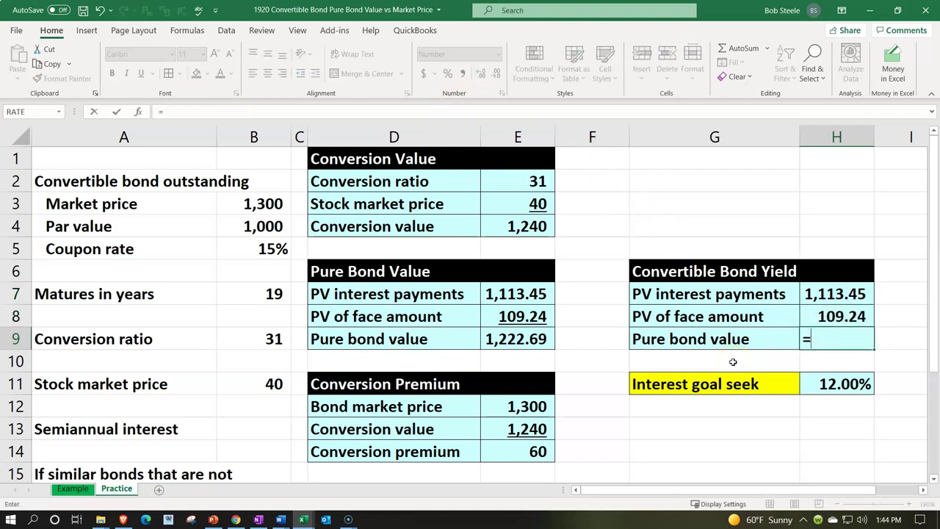
type("sum(")
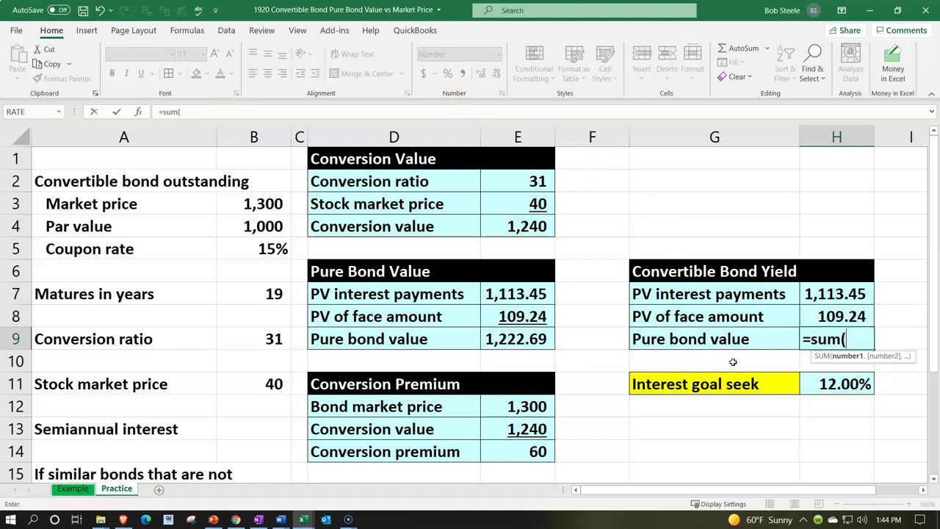
key("Up")
key("Up")
key("shift+Down")
key("Return")
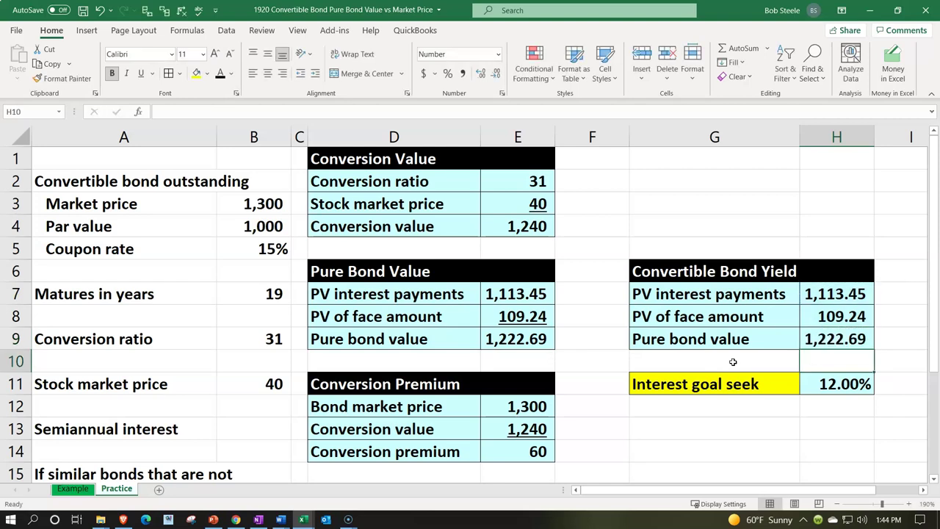
left_click(789, 316)
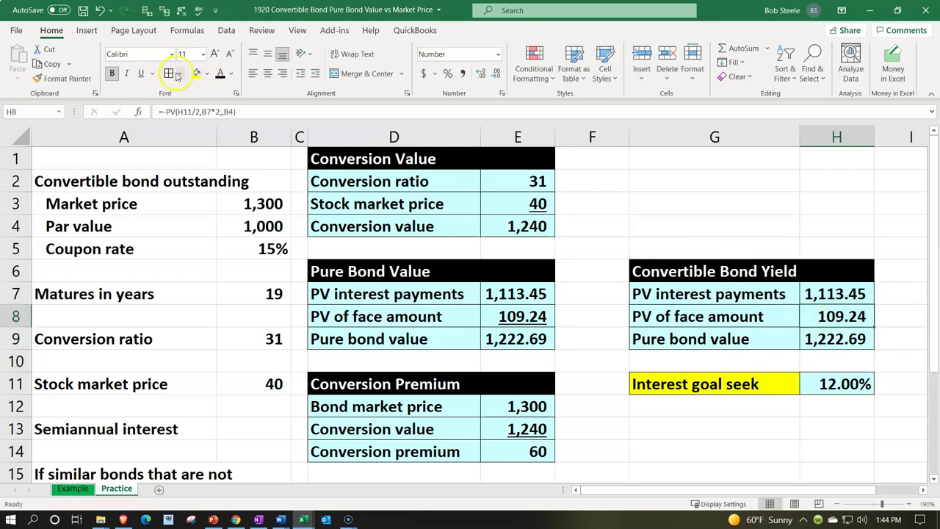
left_click(141, 72)
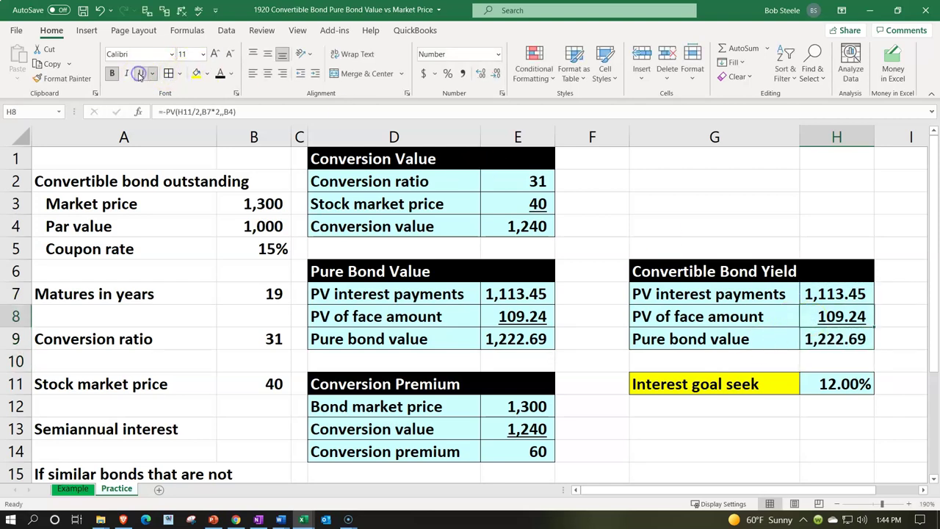
Try 11% as the interest goal seek rate in H11.
left_click(837, 383)
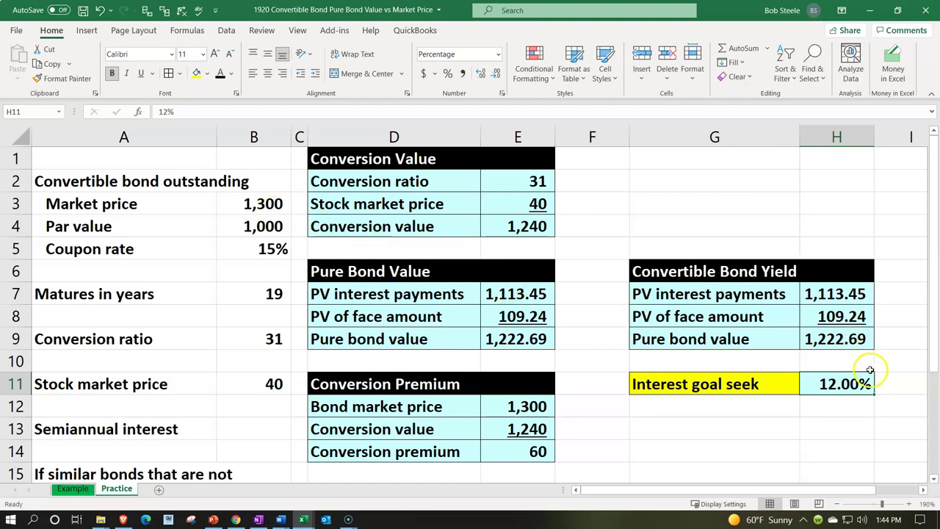
left_click(826, 340)
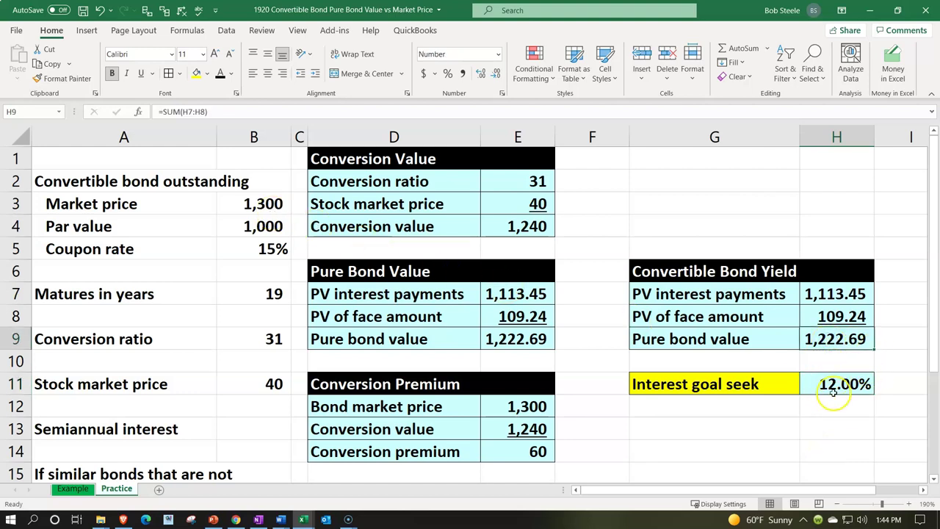
left_click(829, 387)
type("11")
key("Return")
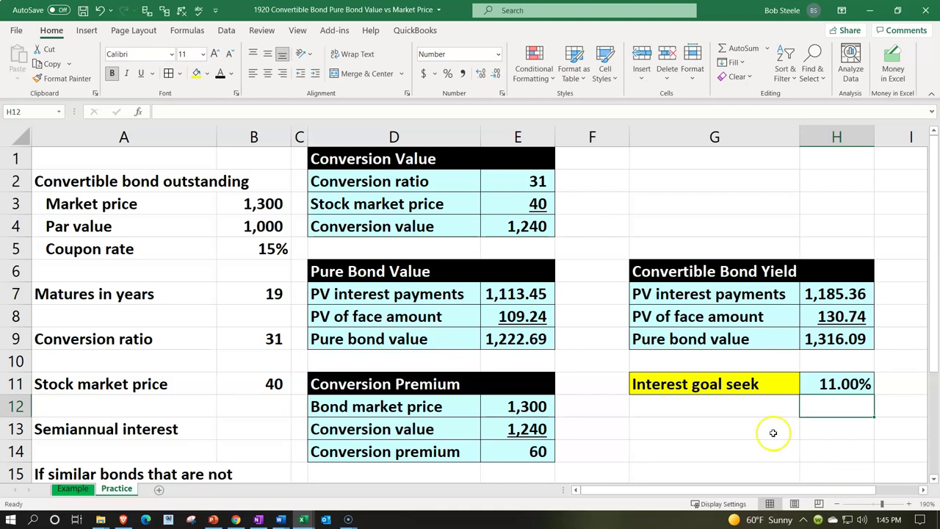
Run Goal Seek to set H9 to 1300 by changing the interest rate in H11, and keep the solution.
left_click(227, 31)
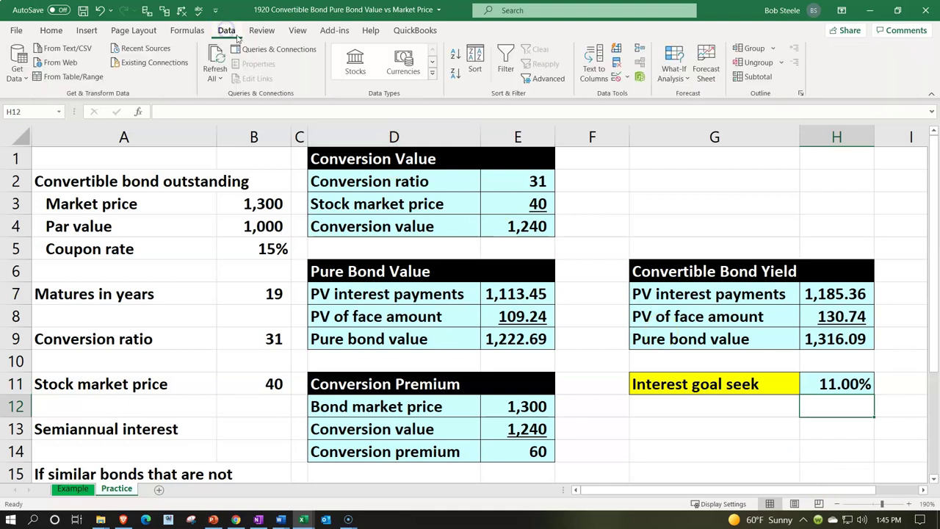
left_click(668, 76)
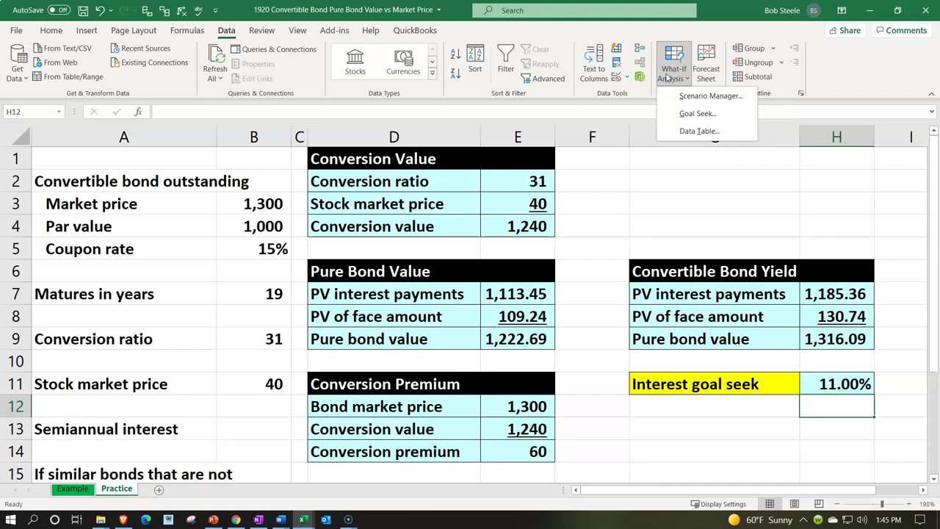
left_click(696, 114)
left_click_drag(764, 392, 527, 346)
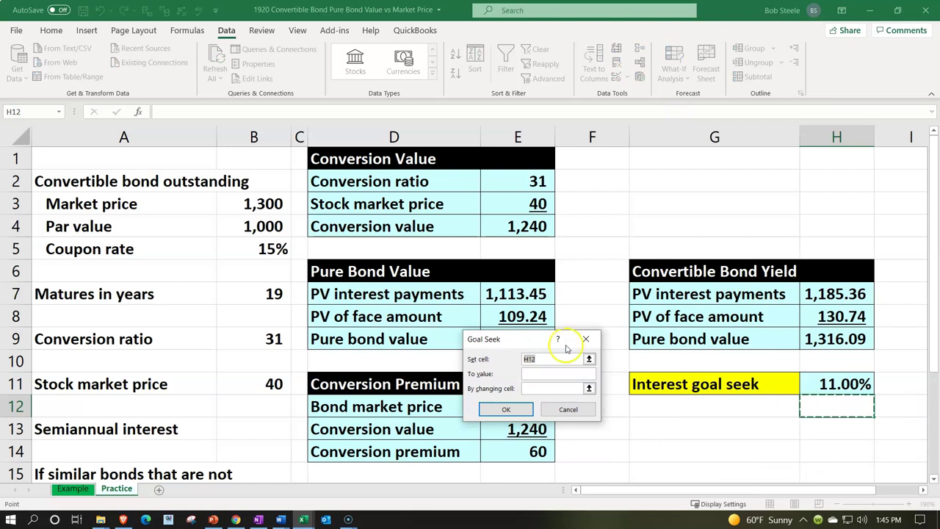
left_click(830, 339)
left_click(562, 374)
left_click(340, 241)
type("1300")
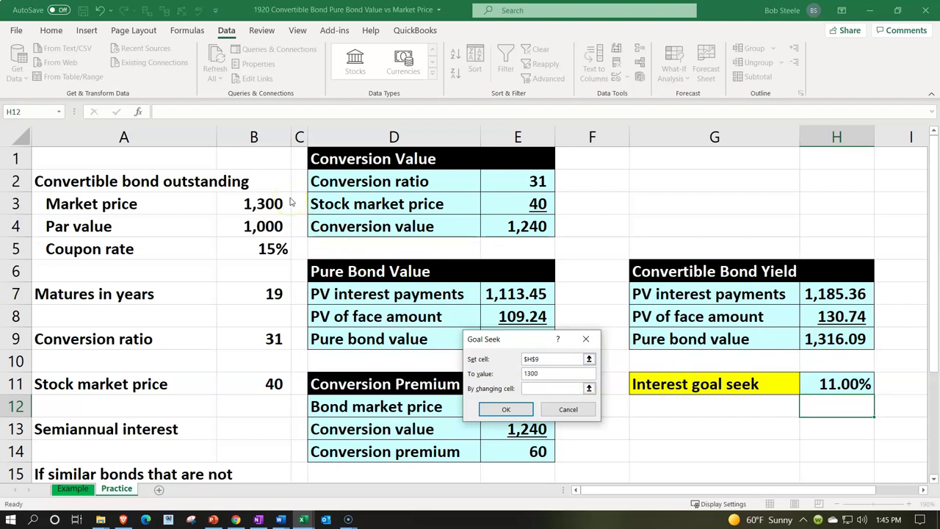
left_click(543, 389)
left_click(824, 383)
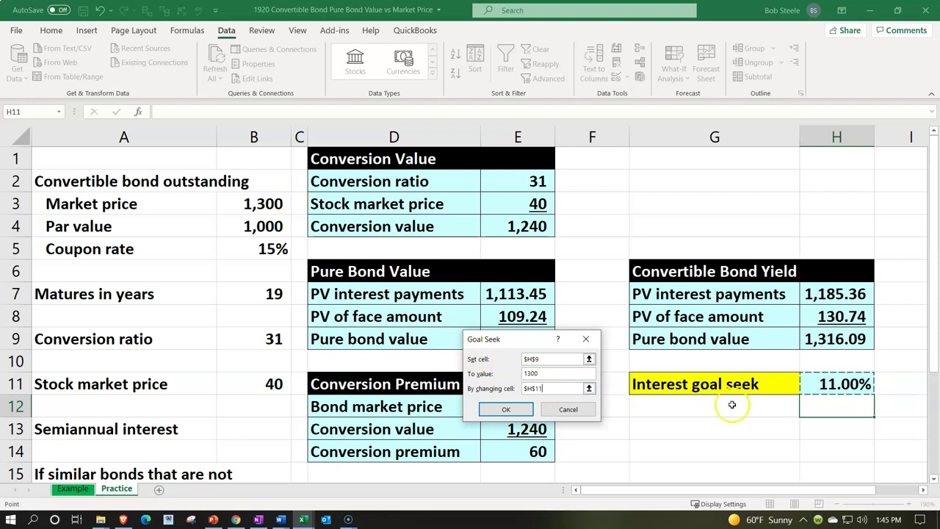
left_click(505, 409)
left_click(551, 409)
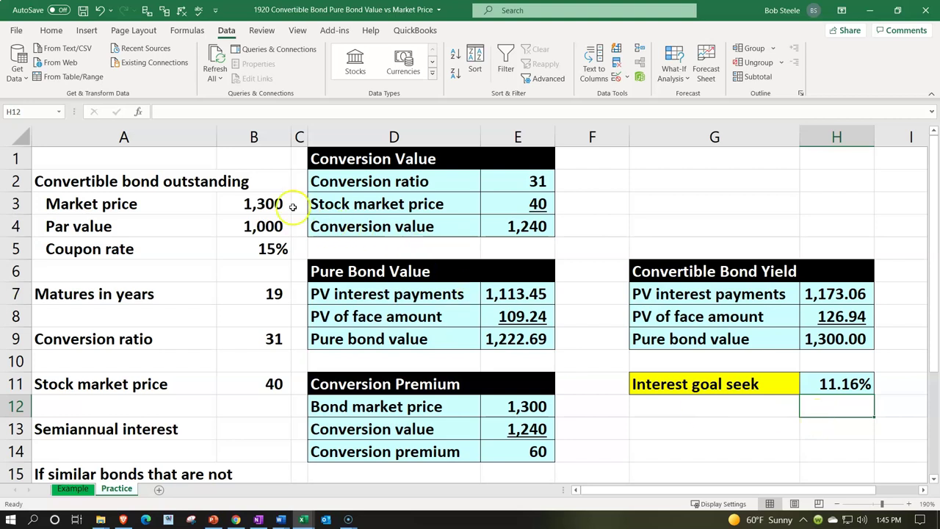
left_click(266, 204)
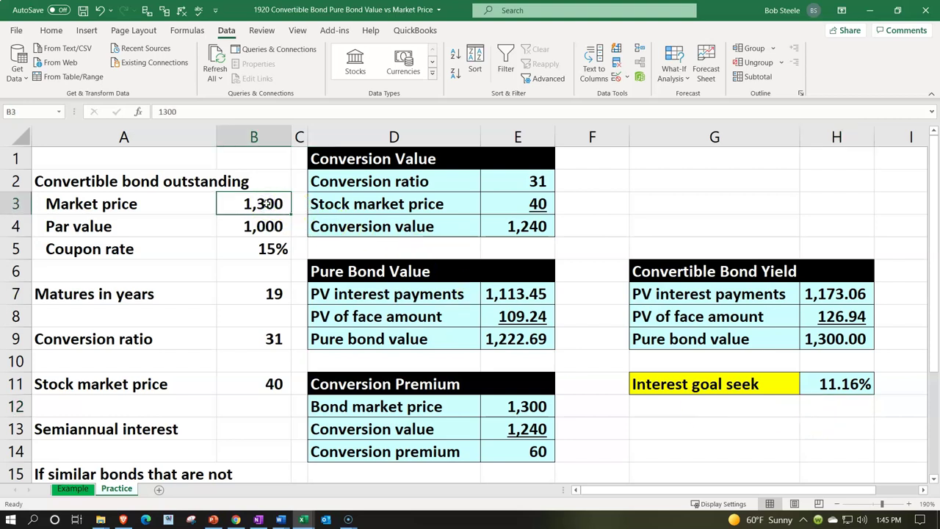
left_click(823, 383)
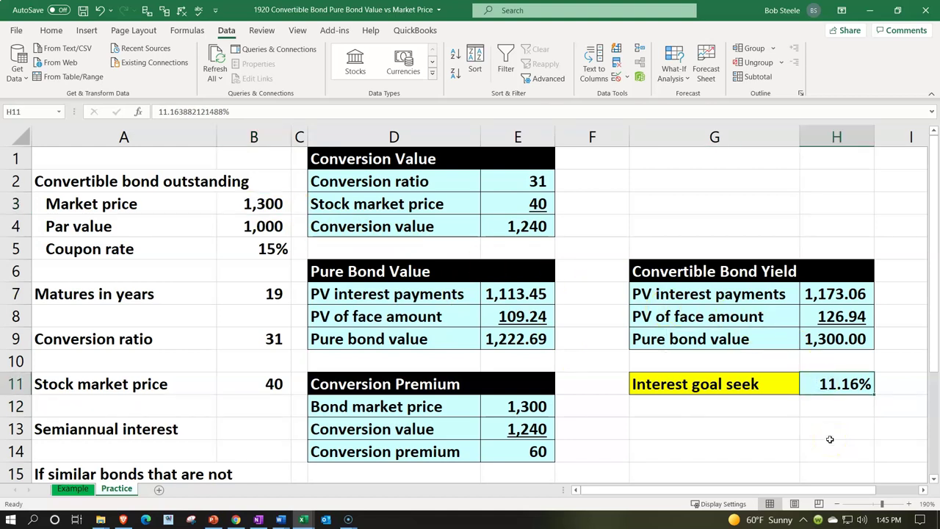